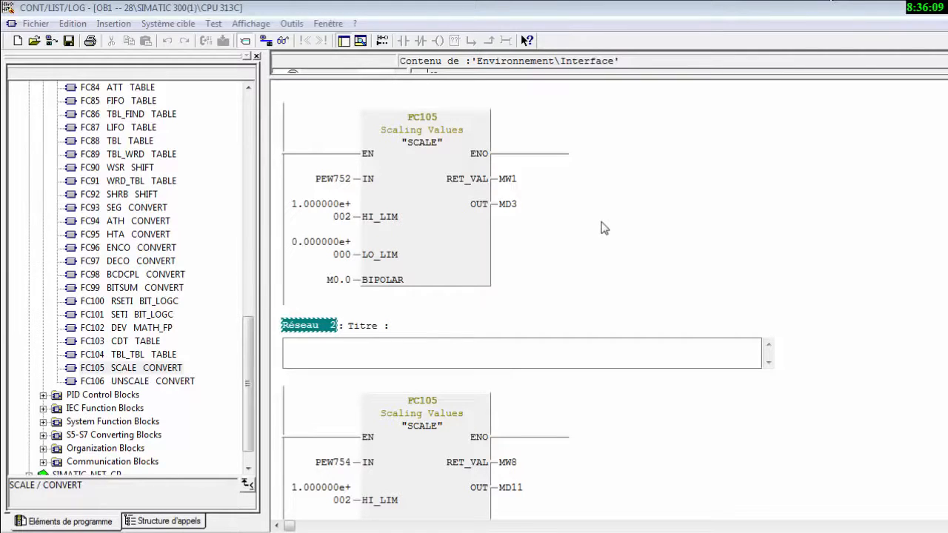
Examine the inputs, limits and outputs of the FC105 SCALE blocks in networks 1 and 2 of OB1.
{"action": "left_click", "coordinate": [942, 228]}
{"action": "scroll", "coordinate": [740, 260], "scroll_direction": "up", "scroll_amount": 3}
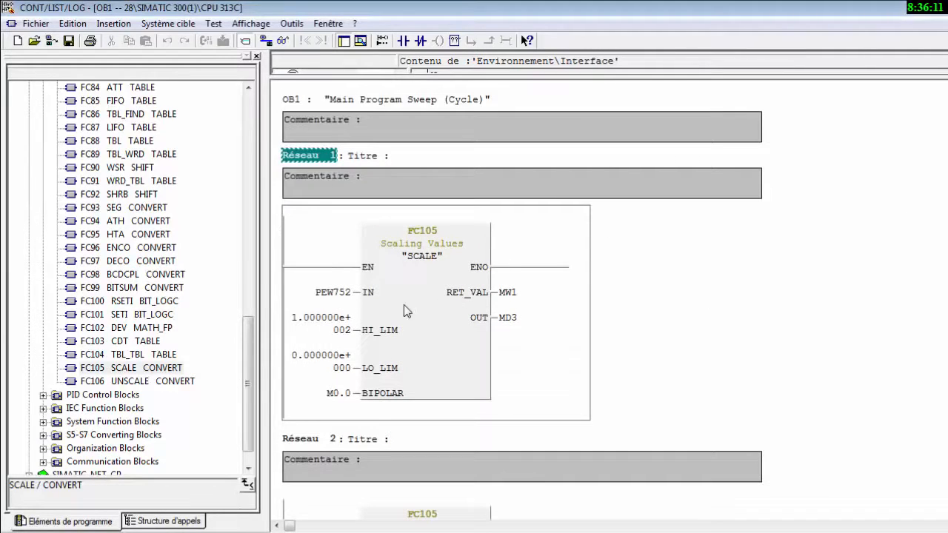
{"action": "scroll", "coordinate": [546, 201], "scroll_direction": "down", "scroll_amount": 5}
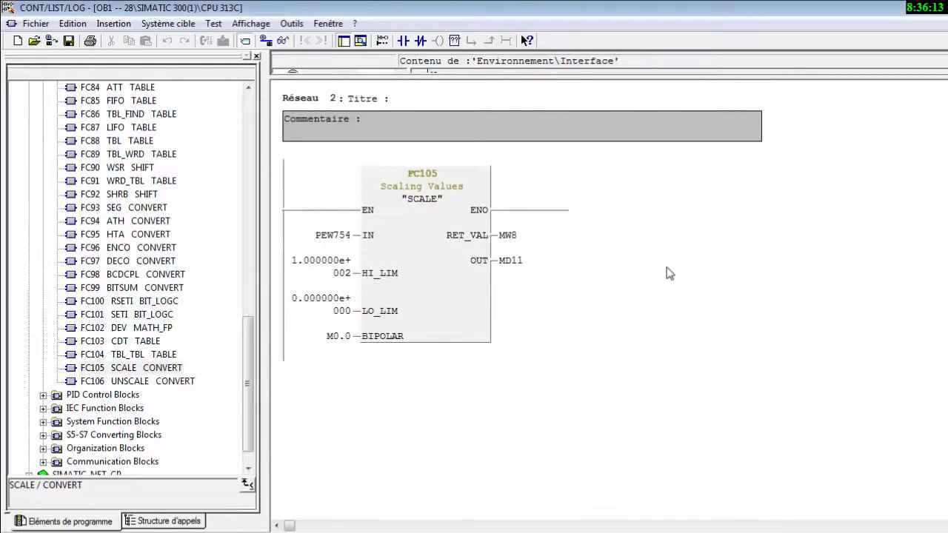
{"action": "left_click", "coordinate": [911, 248]}
{"action": "scroll", "coordinate": [887, 244], "scroll_direction": "up", "scroll_amount": 3}
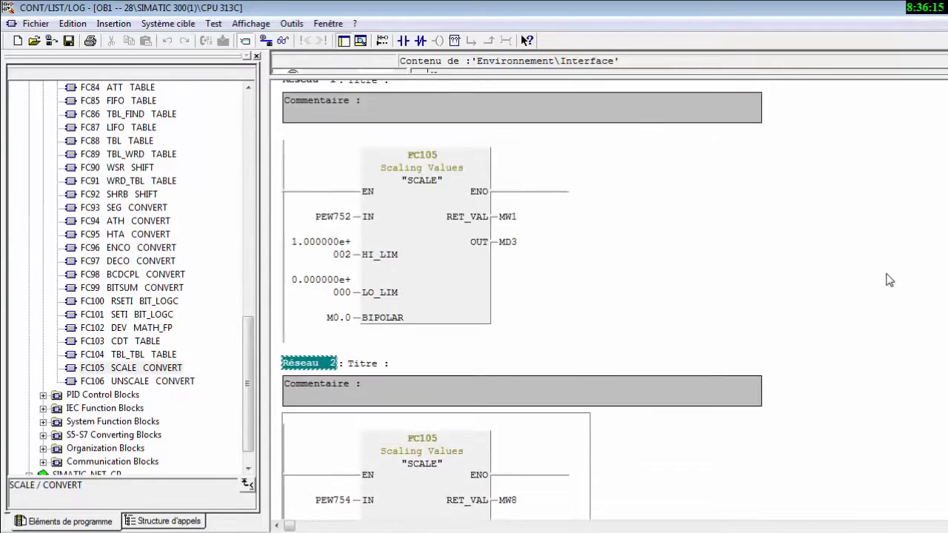
{"action": "scroll", "coordinate": [887, 274], "scroll_direction": "up", "scroll_amount": 1}
{"action": "left_click", "coordinate": [514, 255]}
{"action": "scroll", "coordinate": [616, 303], "scroll_direction": "down", "scroll_amount": 1}
{"action": "left_click", "coordinate": [737, 282]}
{"action": "scroll", "coordinate": [711, 296], "scroll_direction": "down", "scroll_amount": 6}
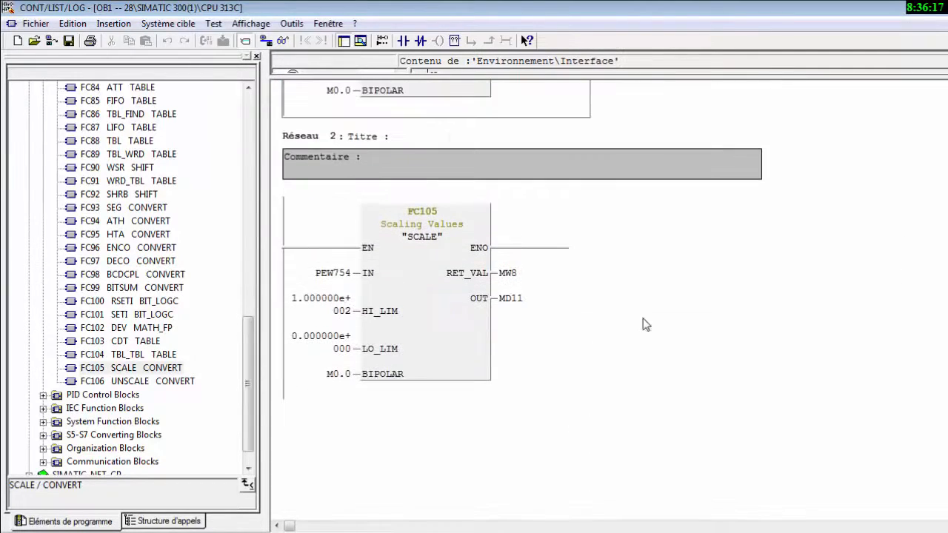
{"action": "left_click", "coordinate": [539, 360]}
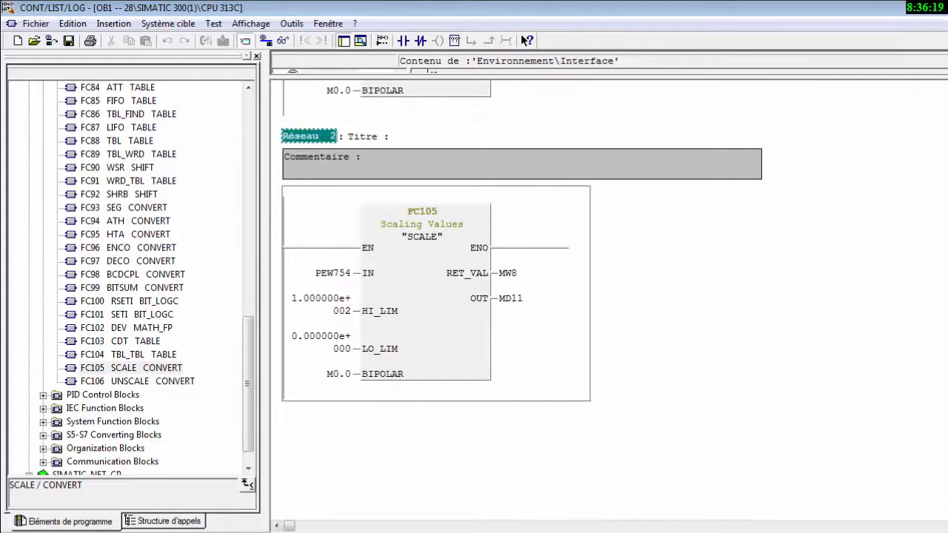
Switch to the WinCC flexible project and open the Archives editor under Historique.
{"action": "key", "text": "alt+Tab"}
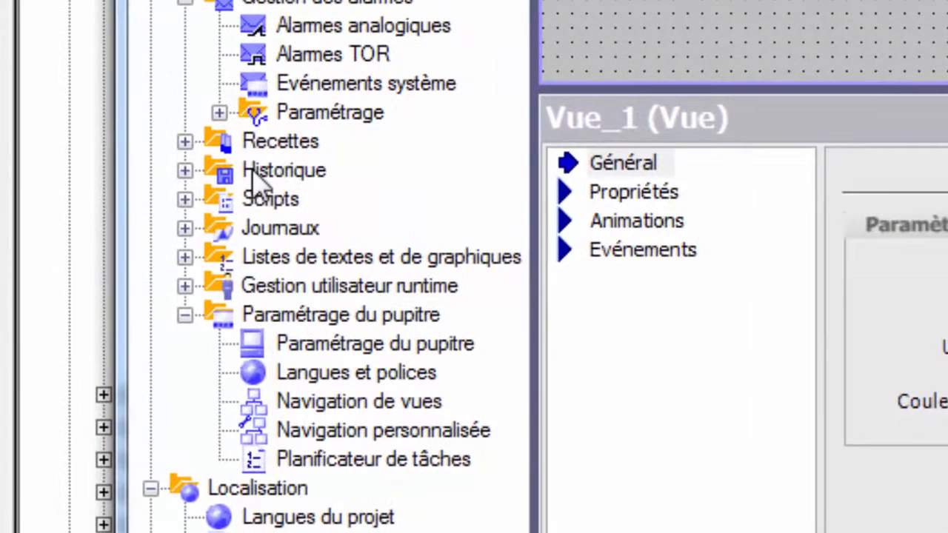
{"action": "left_click", "coordinate": [105, 304]}
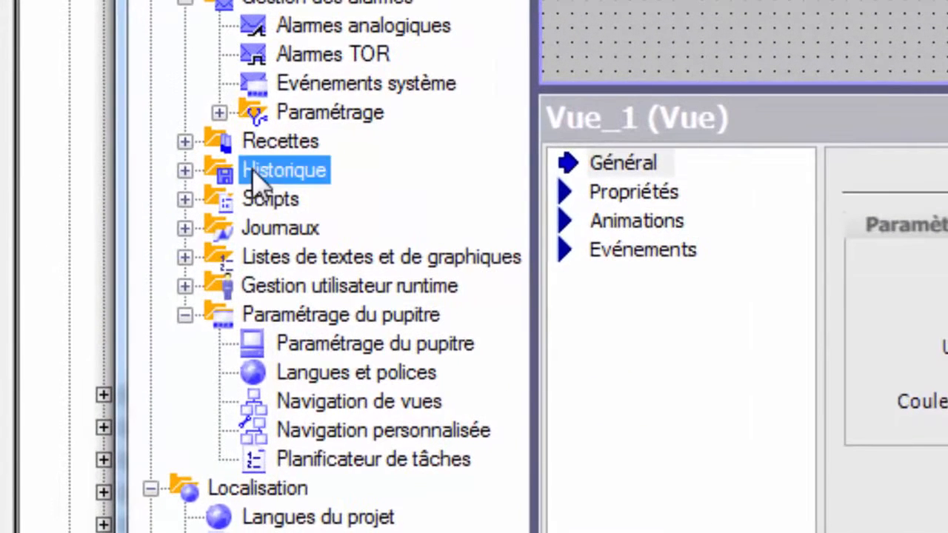
{"action": "left_click", "coordinate": [185, 170]}
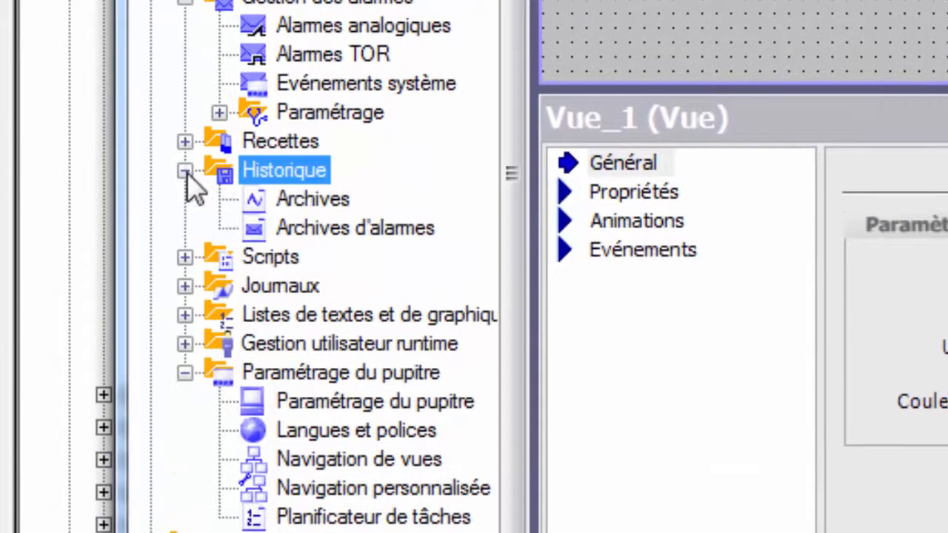
{"action": "left_click", "coordinate": [282, 203]}
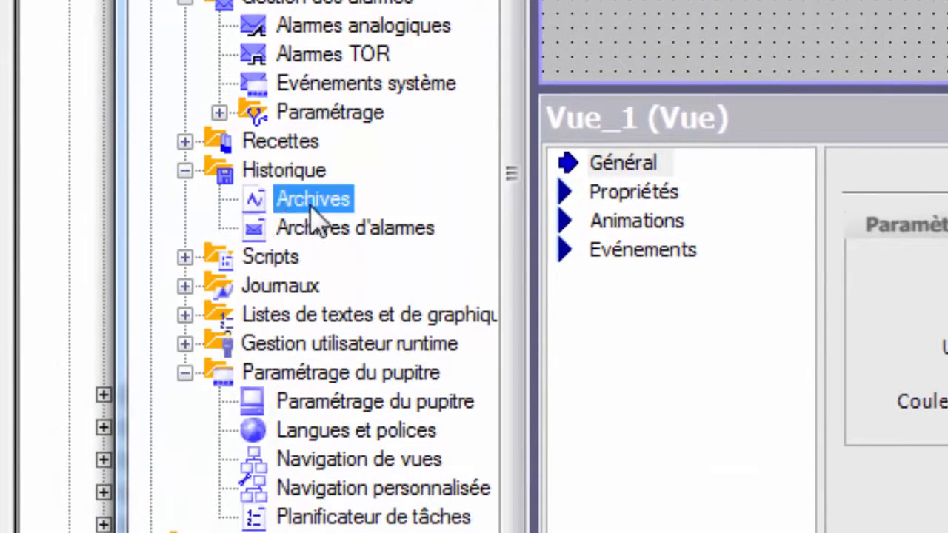
{"action": "left_click", "coordinate": [300, 230]}
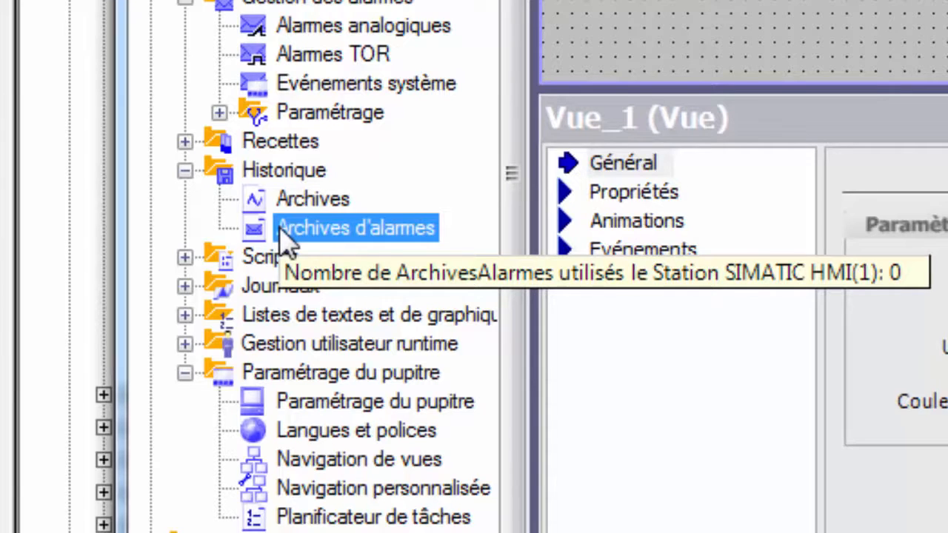
{"action": "left_click", "coordinate": [318, 207]}
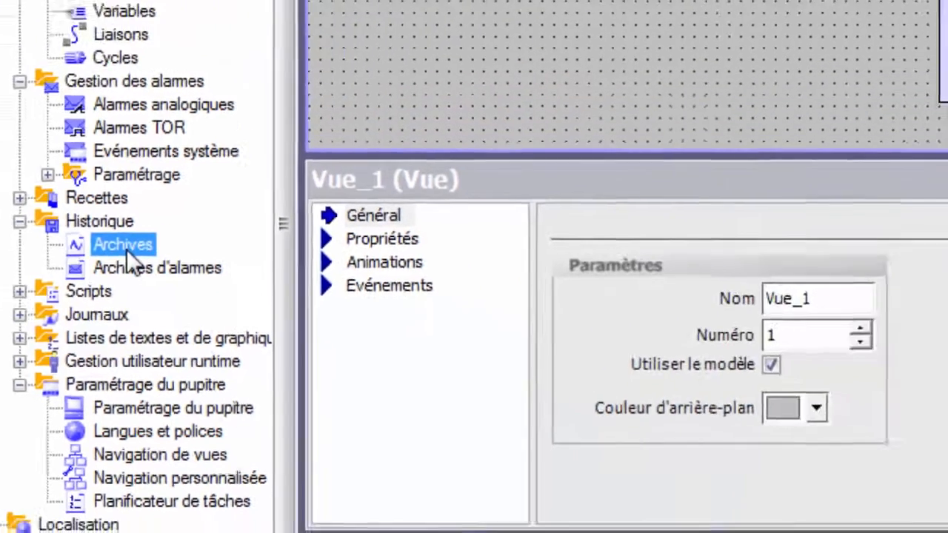
{"action": "double_click", "coordinate": [318, 206]}
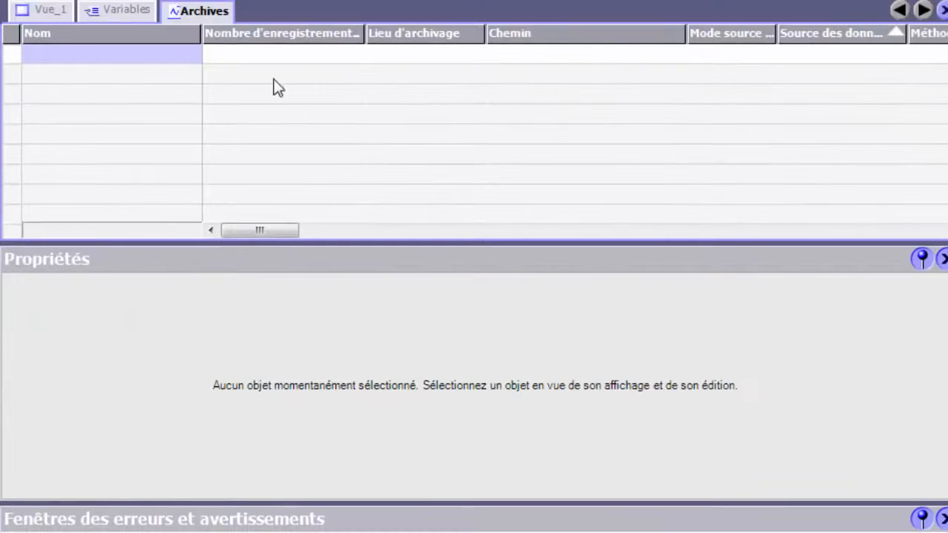
Add a new variable archive in the first empty row and name it Archive_Silo.
{"action": "left_click", "coordinate": [16, 53]}
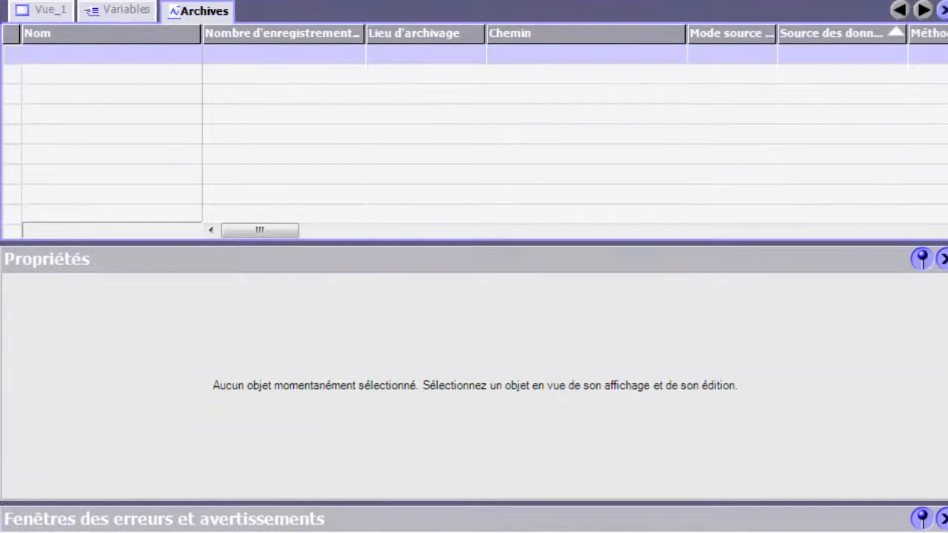
{"action": "double_click", "coordinate": [9, 61]}
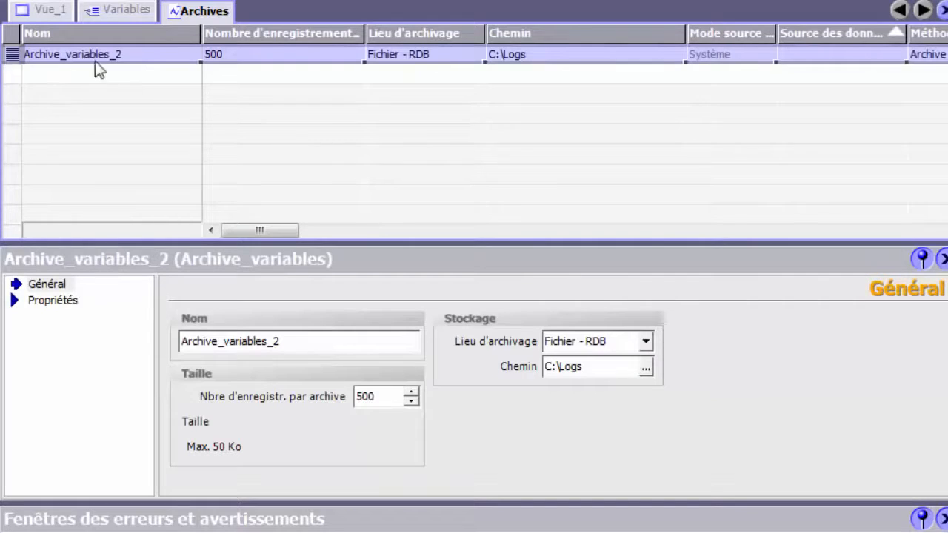
{"action": "left_click", "coordinate": [131, 57]}
{"action": "left_click", "coordinate": [123, 55]}
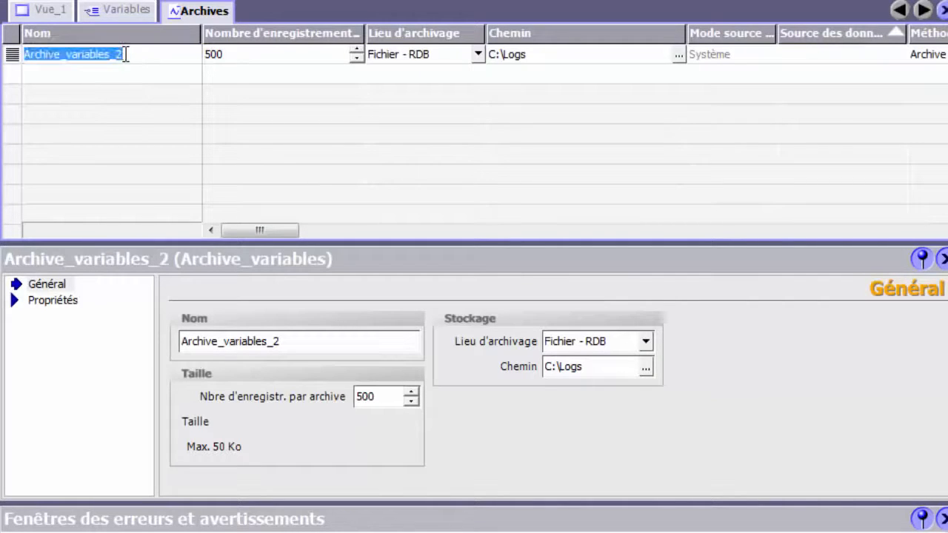
{"action": "left_click", "coordinate": [127, 54]}
{"action": "key", "text": "BackSpace"}
{"action": "key", "text": "BackSpace"}
{"action": "key", "text": "BackSpace"}
{"action": "key", "text": "BackSpace"}
{"action": "key", "text": "BackSpace"}
{"action": "key", "text": "BackSpace"}
{"action": "key", "text": "BackSpace"}
{"action": "key", "text": "BackSpace"}
{"action": "key", "text": "BackSpace"}
{"action": "key", "text": "BackSpace"}
{"action": "key", "text": "BackSpace"}
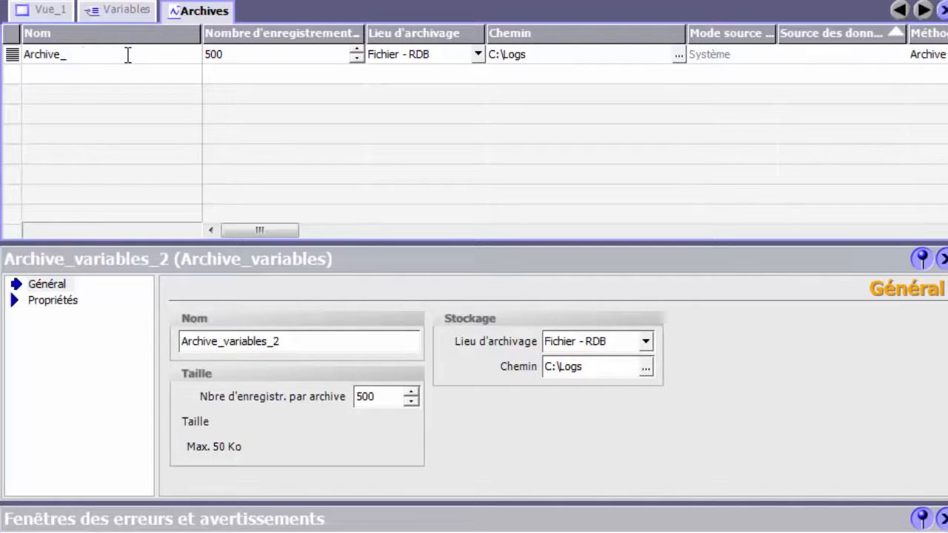
{"action": "type", "text": "Silo"}
Widen the column for records per archive to show its full heading and set Archive_Silo's value to 500000.
{"action": "left_click_drag", "start_coordinate": [366, 33], "coordinate": [556, 33]}
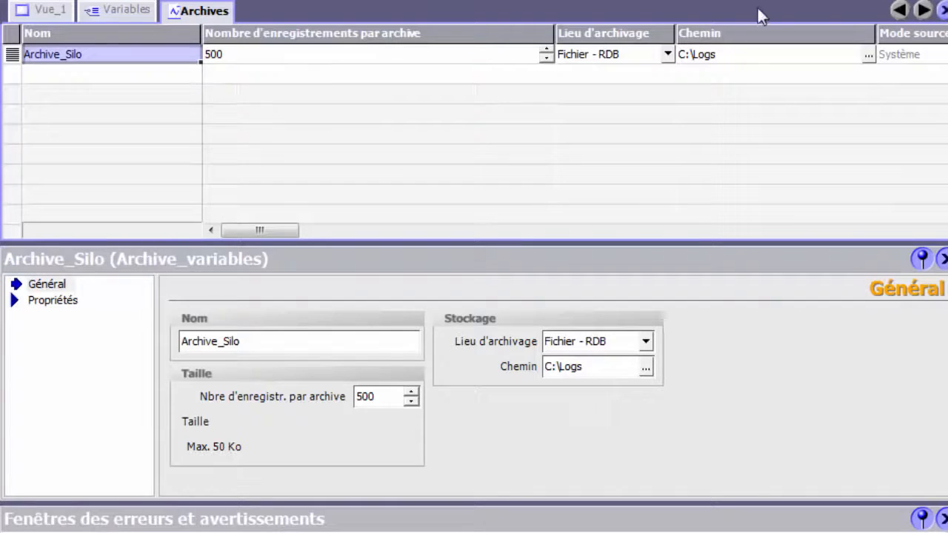
{"action": "left_click_drag", "start_coordinate": [554, 34], "coordinate": [426, 33]}
{"action": "left_click", "coordinate": [337, 47]}
{"action": "left_click", "coordinate": [338, 56]}
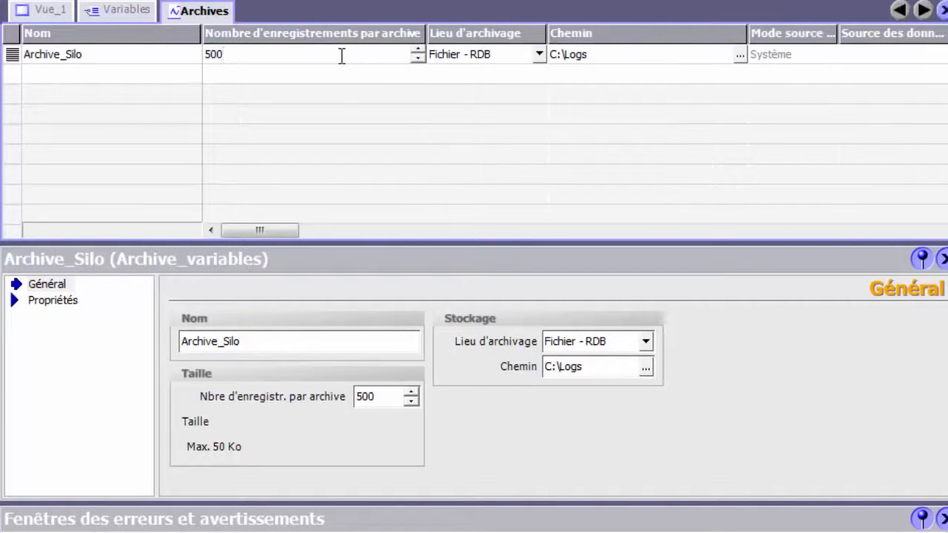
{"action": "type", "text": "0000"}
{"action": "key", "text": "Tab"}
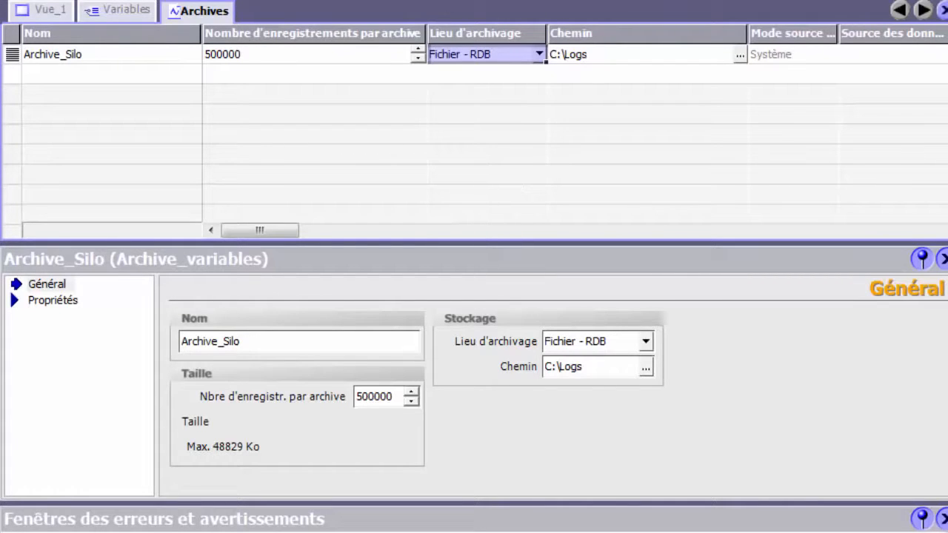
Set Archive_Silo's storage location to Fichier - CSV (ASCII) and its path to the archives folder on the desktop.
{"action": "left_click", "coordinate": [537, 54]}
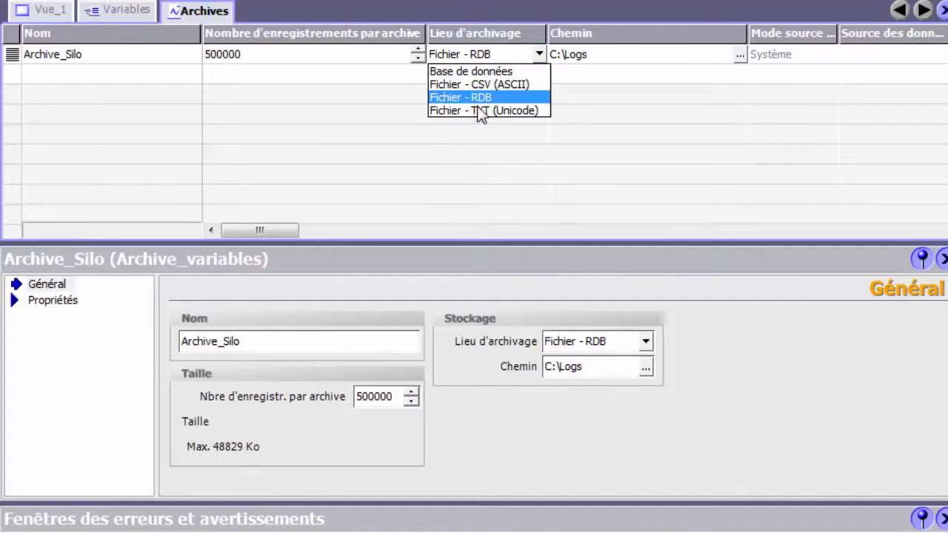
{"action": "left_click", "coordinate": [442, 85]}
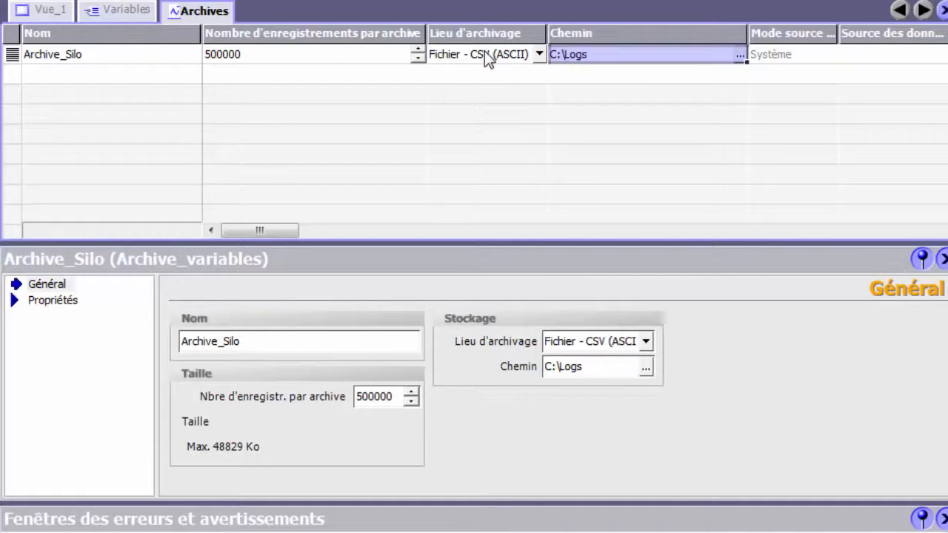
{"action": "left_click_drag", "start_coordinate": [273, 231], "coordinate": [411, 229]}
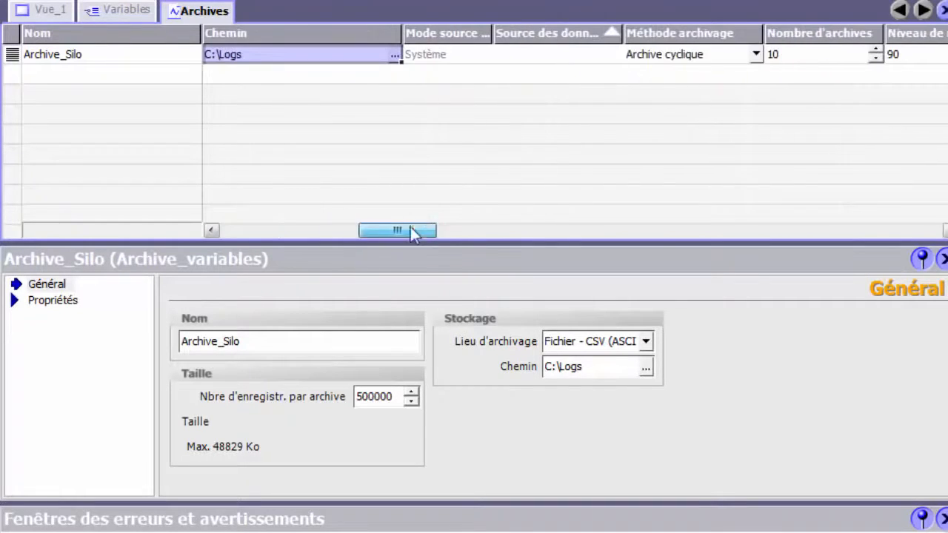
{"action": "left_click", "coordinate": [394, 57]}
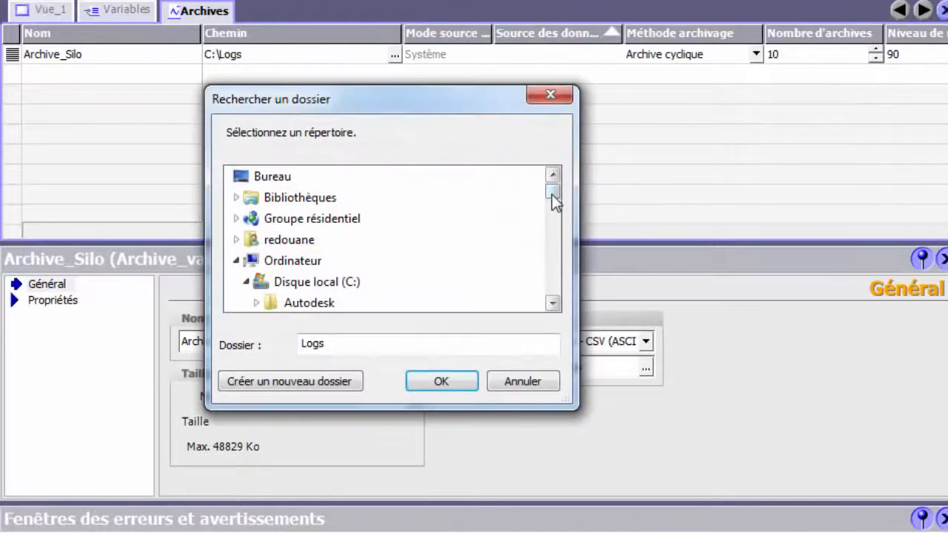
{"action": "left_click_drag", "start_coordinate": [552, 192], "coordinate": [549, 256]}
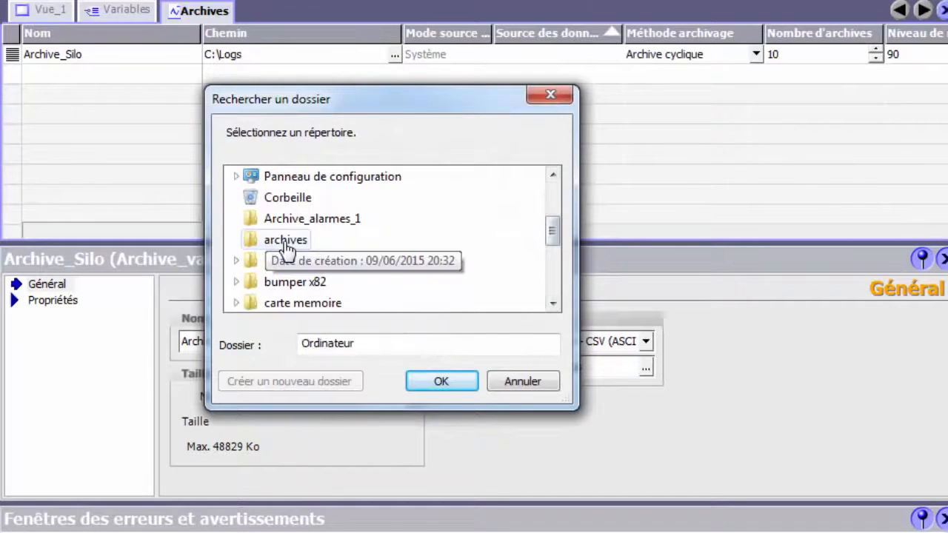
{"action": "left_click", "coordinate": [286, 242]}
{"action": "left_click", "coordinate": [437, 381]}
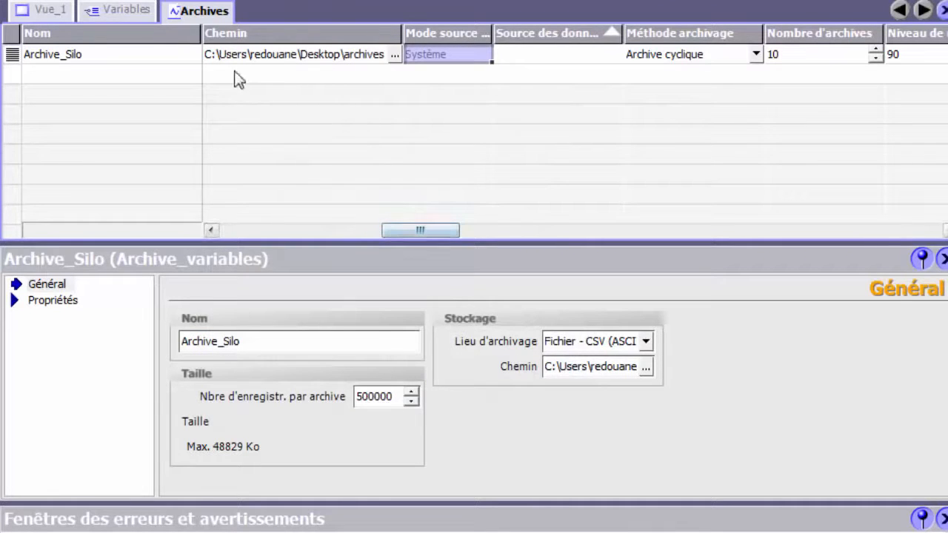
Set the archiving method of Archive_Silo to Archive cyclique.
{"action": "left_click_drag", "start_coordinate": [432, 229], "coordinate": [508, 226]}
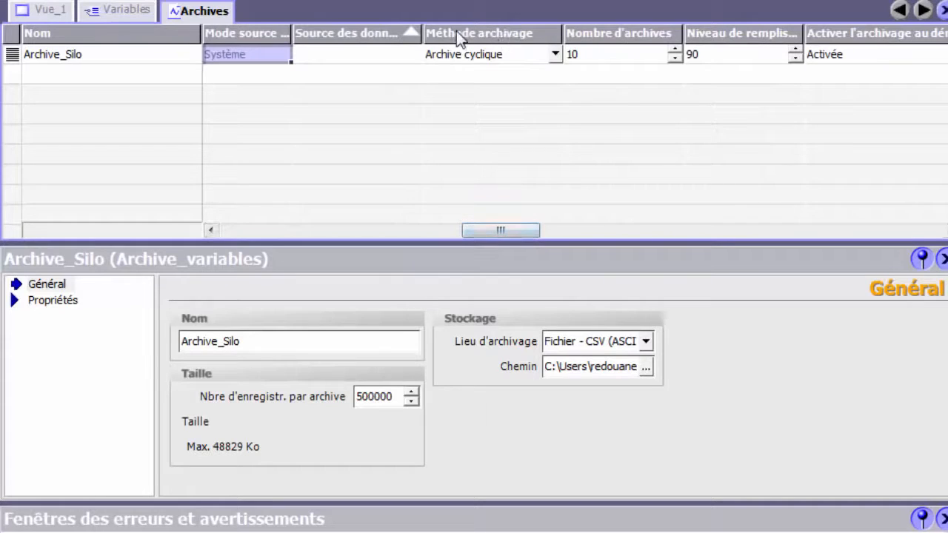
{"action": "left_click", "coordinate": [555, 56]}
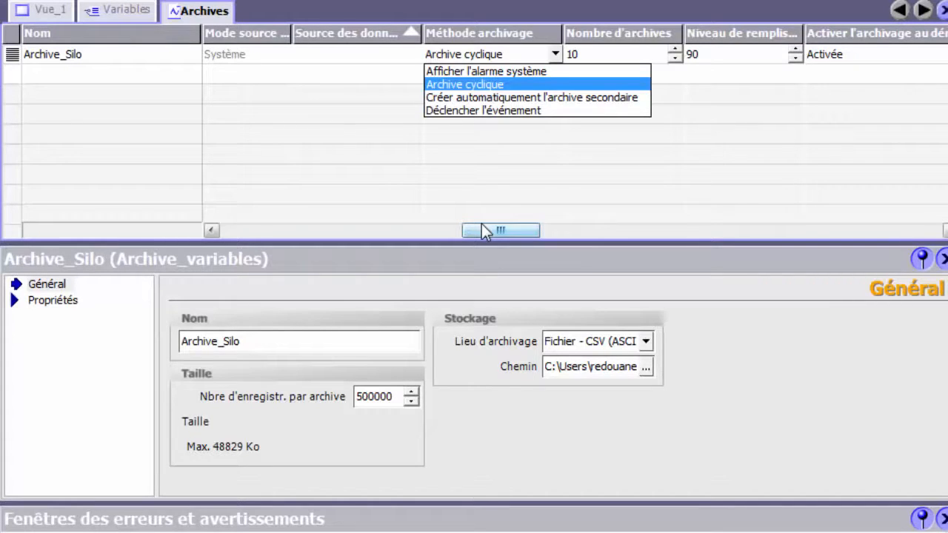
{"action": "key", "text": "Tab"}
Widen the column for archiving at Runtime start and set that option to Activée for Archive_Silo.
{"action": "left_click_drag", "start_coordinate": [512, 232], "coordinate": [759, 226]}
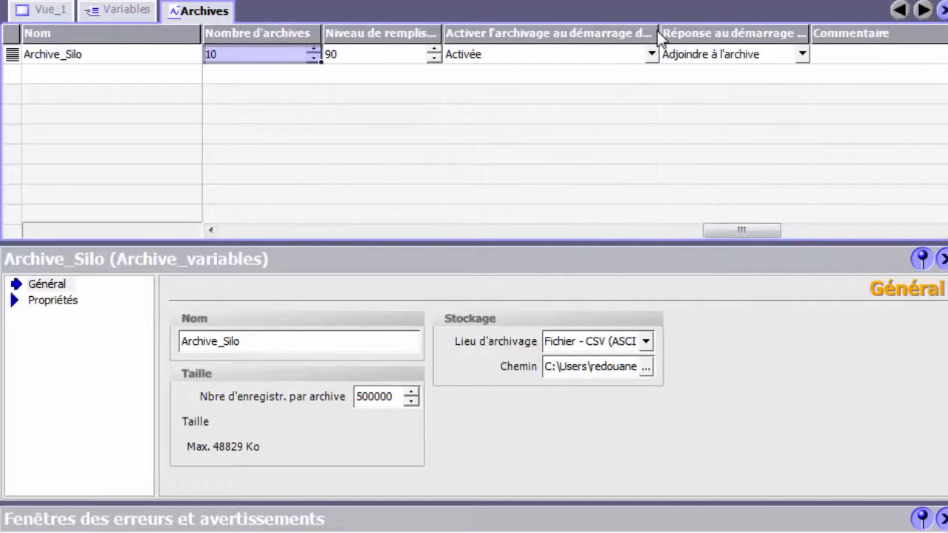
{"action": "left_click_drag", "start_coordinate": [657, 31], "coordinate": [771, 40]}
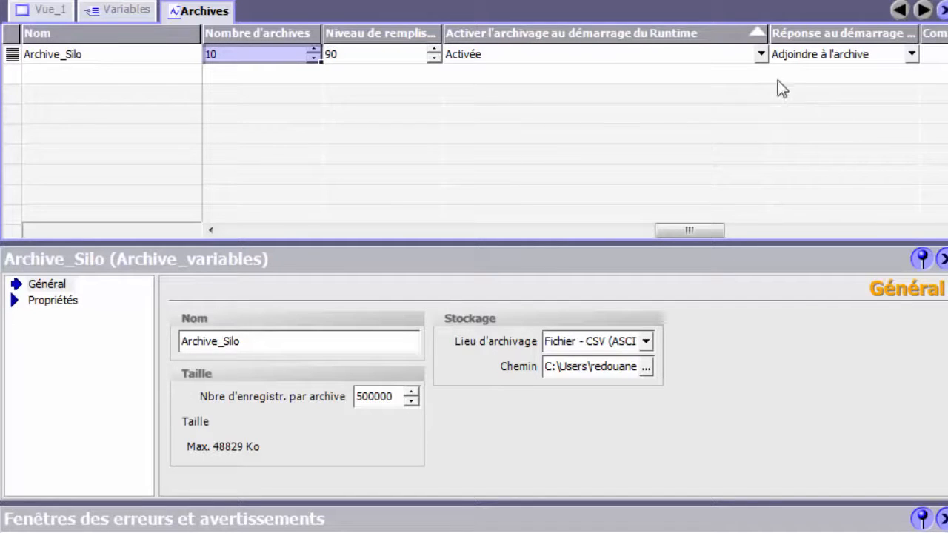
{"action": "left_click", "coordinate": [762, 54]}
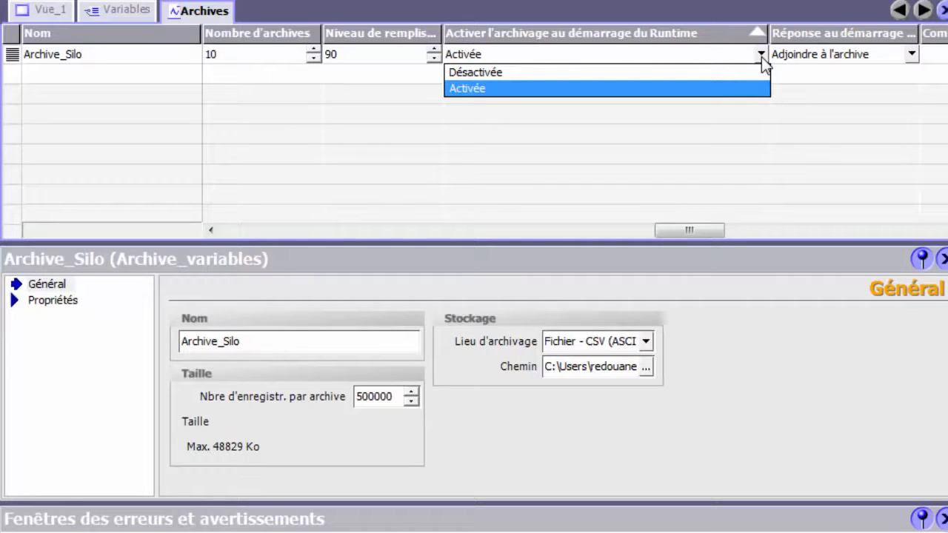
{"action": "left_click", "coordinate": [497, 89]}
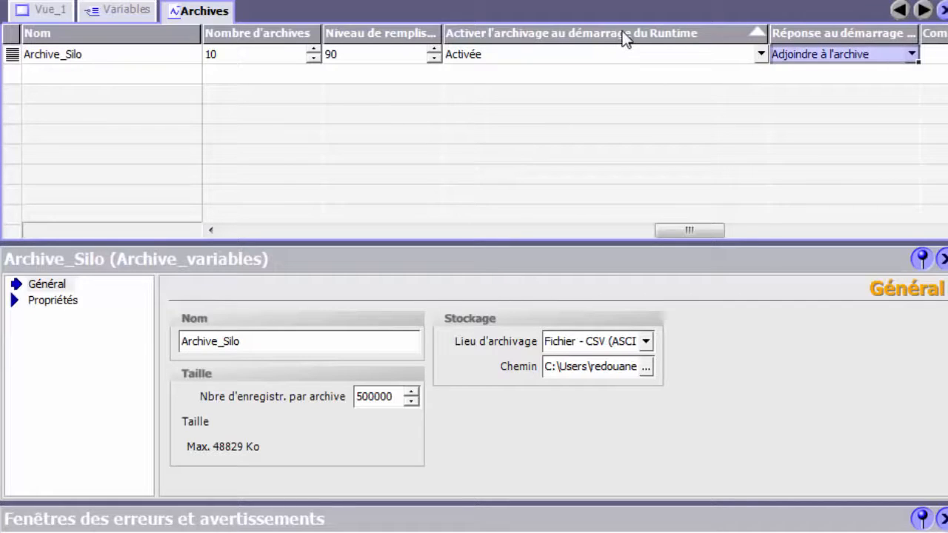
Set Archive_Silo's response at Runtime start to Adjoindre à l'archive.
{"action": "left_click_drag", "start_coordinate": [694, 232], "coordinate": [859, 244]}
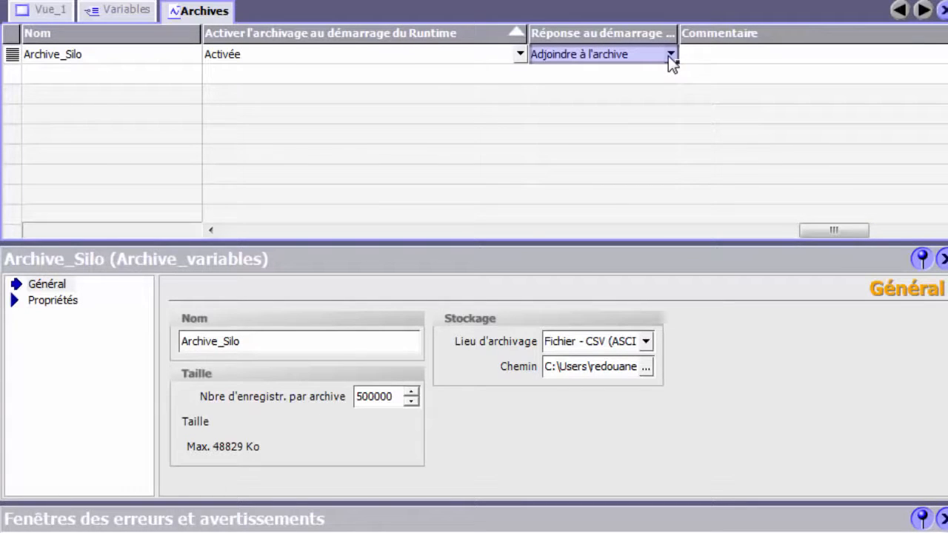
{"action": "left_click", "coordinate": [669, 54]}
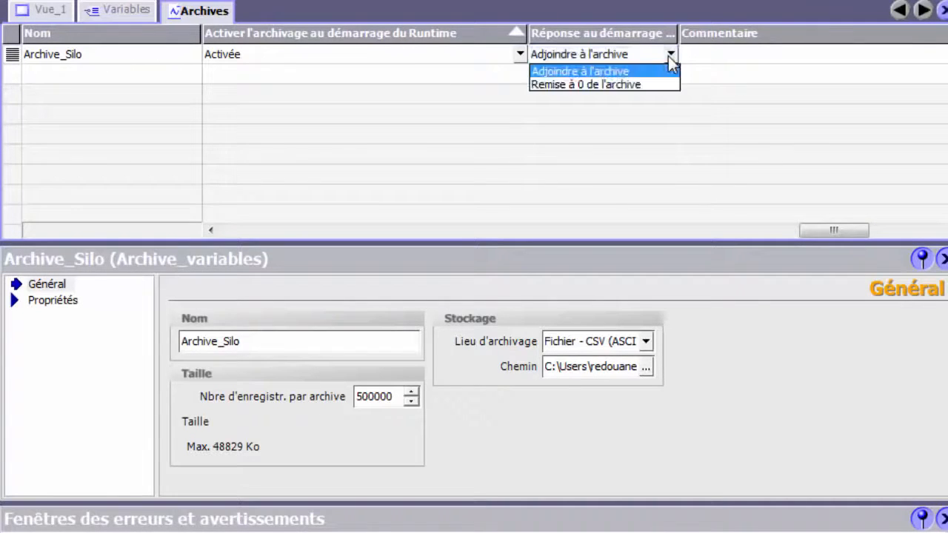
{"action": "left_click", "coordinate": [586, 73]}
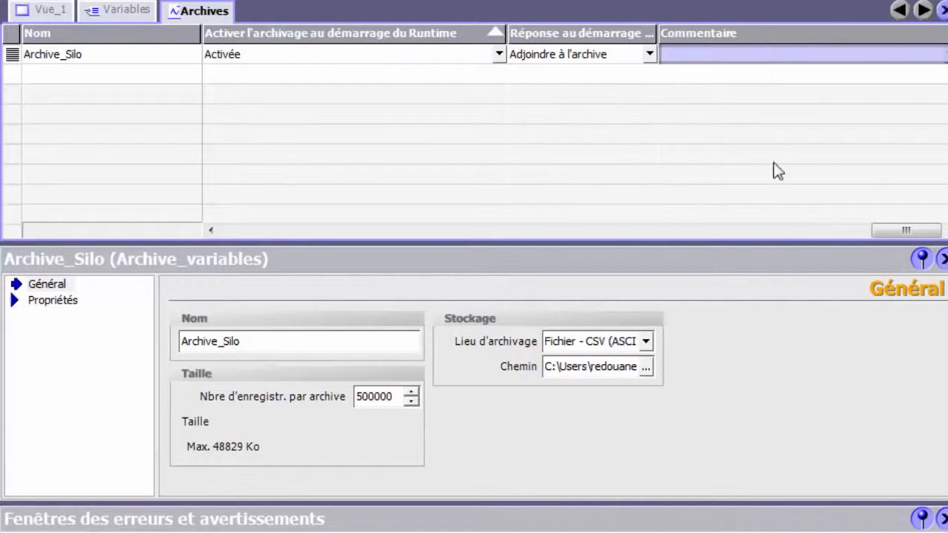
{"action": "left_click_drag", "start_coordinate": [918, 231], "coordinate": [214, 205]}
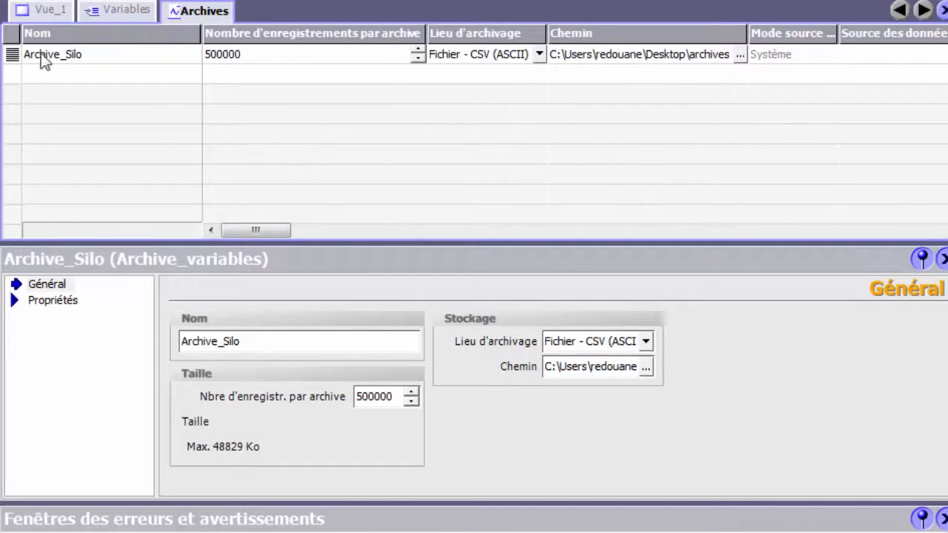
Review Archive_Silo's restart behaviour, archiving method and general settings, close the archives editor and look over the variables table.
{"action": "left_click", "coordinate": [29, 302]}
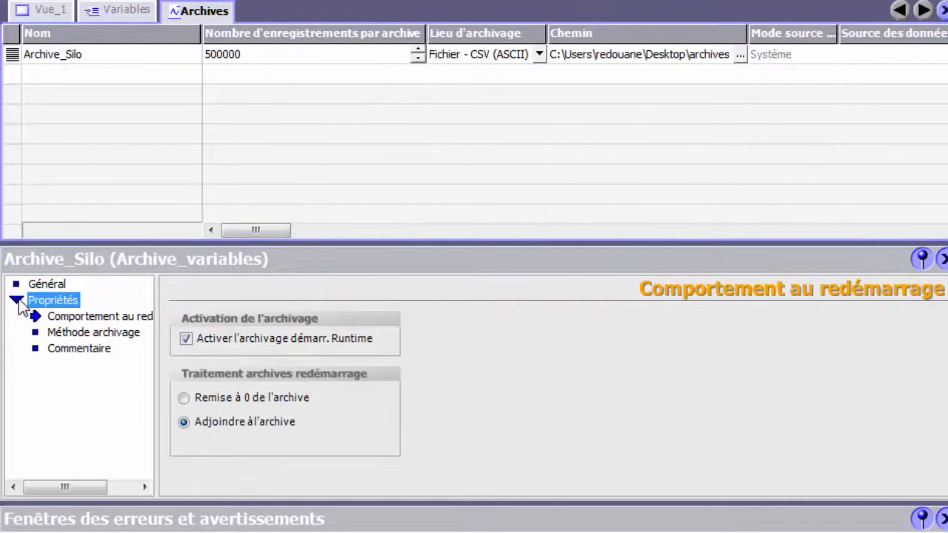
{"action": "left_click", "coordinate": [96, 315]}
{"action": "left_click", "coordinate": [76, 335]}
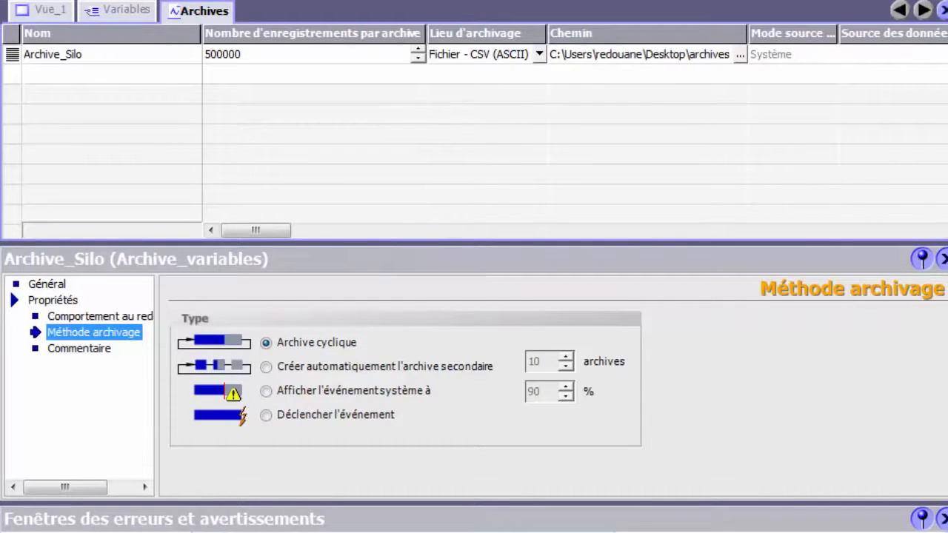
{"action": "left_click", "coordinate": [47, 284]}
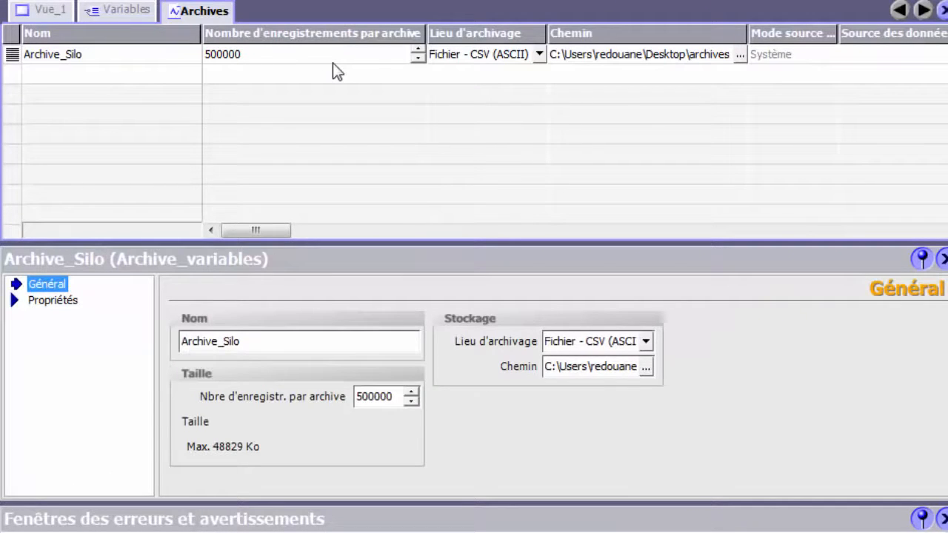
{"action": "left_click", "coordinate": [943, 10]}
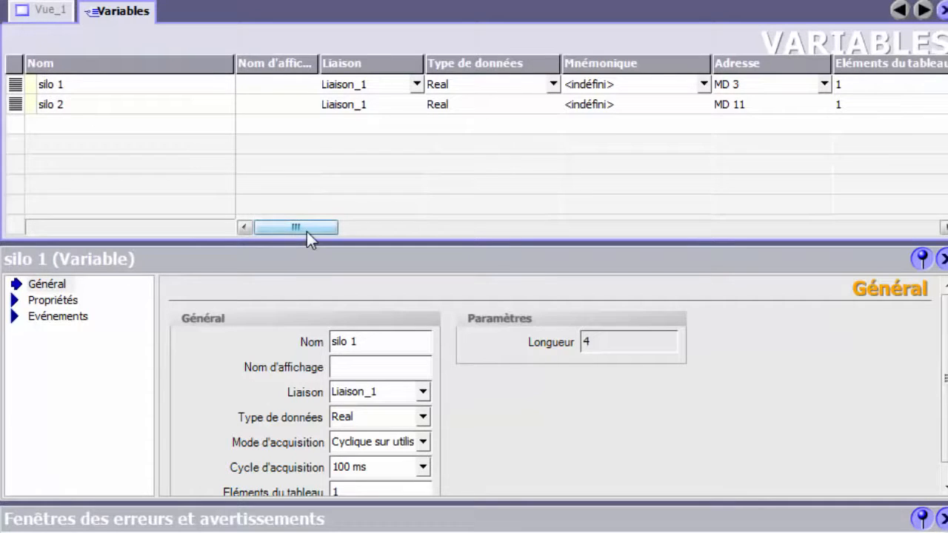
{"action": "mouse_move", "coordinate": [307, 231]}
{"action": "left_mouse_down"}
{"action": "mouse_move", "coordinate": [800, 238]}
{"action": "mouse_move", "coordinate": [299, 230]}
{"action": "left_mouse_up"}
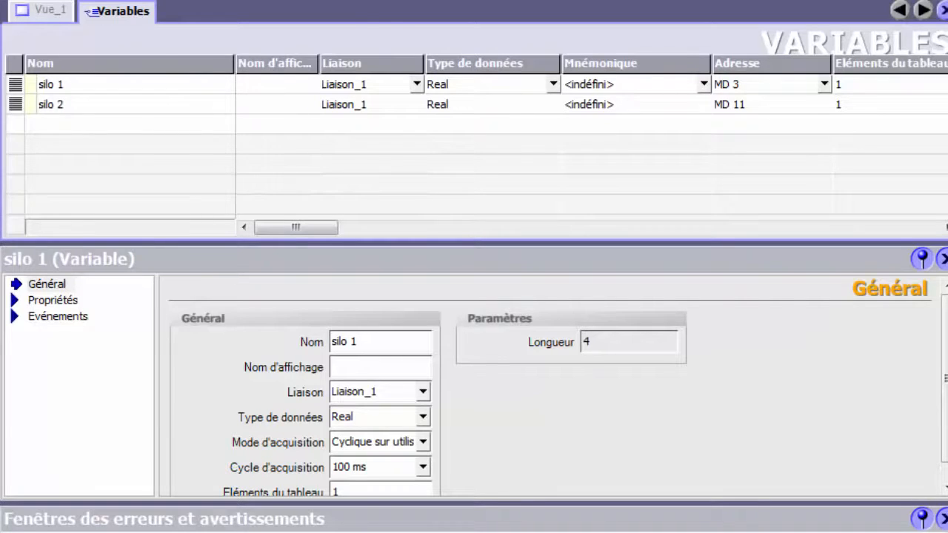
Reopen the archives editor, rename Archive_Silo as Archive_Silo1 and copy the new name.
{"action": "left_click", "coordinate": [106, 56]}
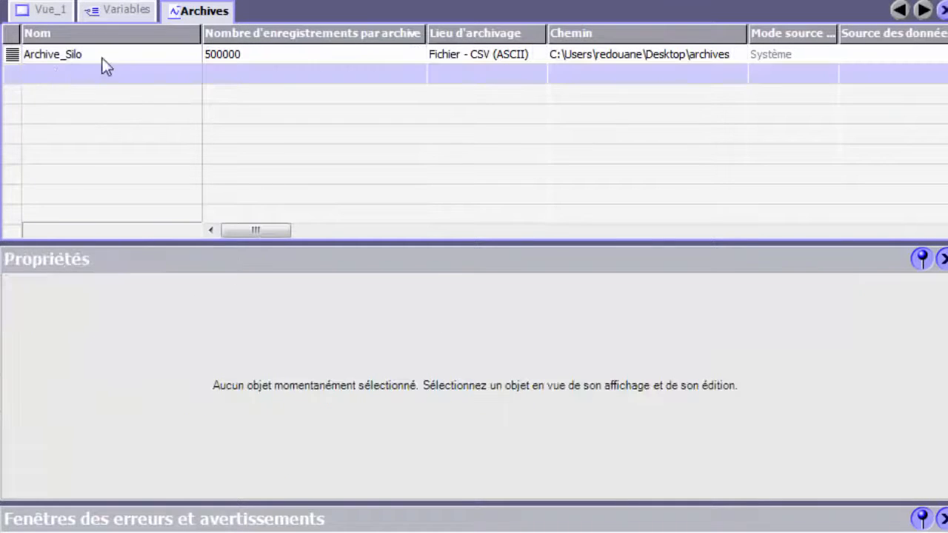
{"action": "left_click", "coordinate": [106, 54]}
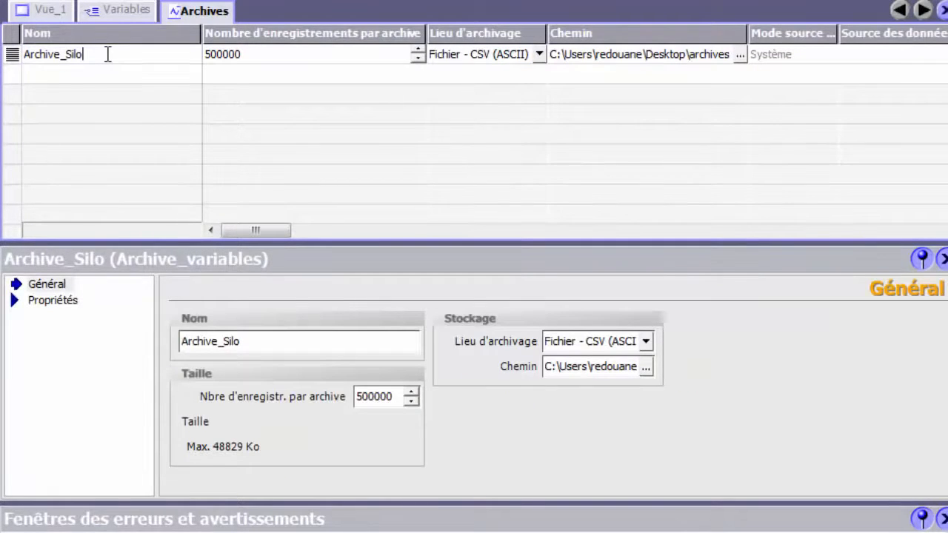
{"action": "type", "text": "1"}
{"action": "left_click_drag", "start_coordinate": [93, 54], "coordinate": [24, 54]}
{"action": "key", "text": "ctrl+c"}
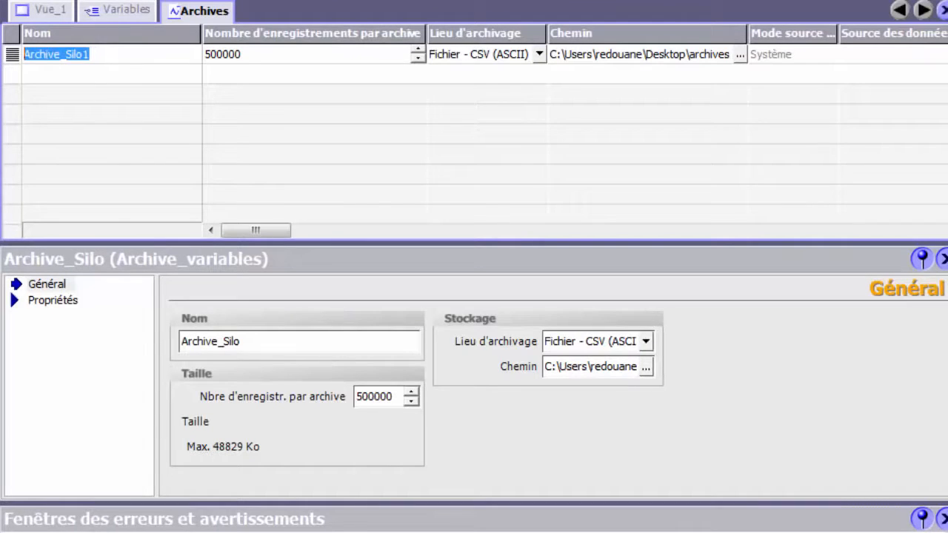
Add a second variable archive named Archive_Silo2 and set its number of records per archive to 500000.
{"action": "left_click", "coordinate": [61, 74]}
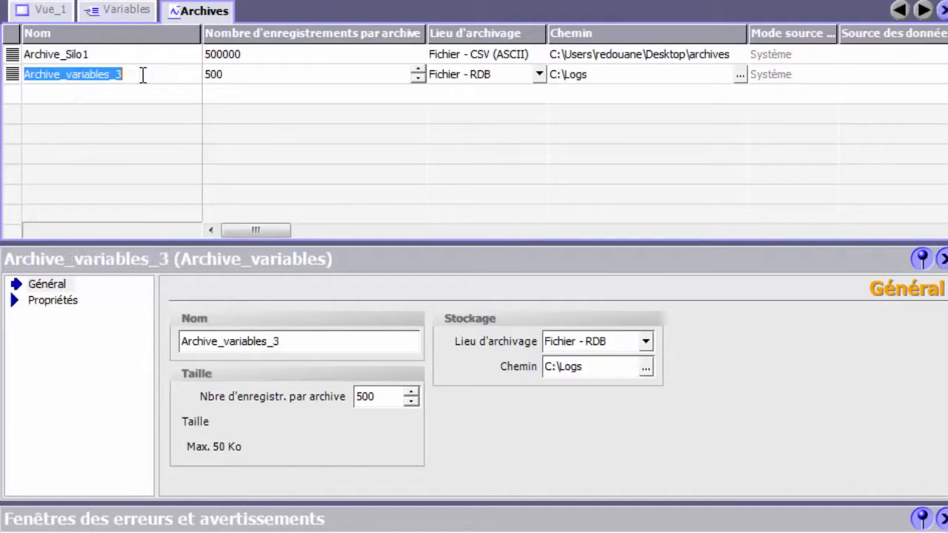
{"action": "key", "text": "ctrl+v"}
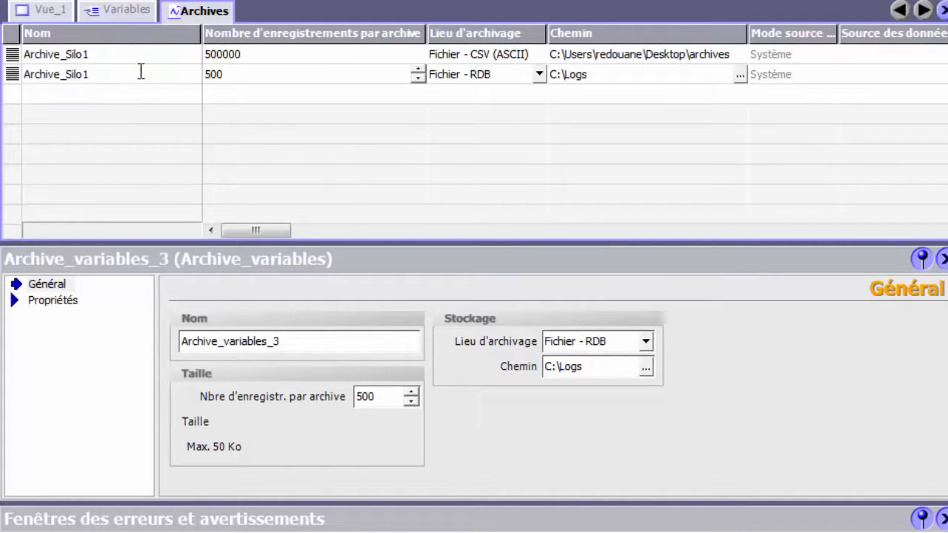
{"action": "key", "text": "BackSpace"}
{"action": "type", "text": "2"}
{"action": "left_click", "coordinate": [267, 77]}
{"action": "left_click", "coordinate": [305, 76]}
{"action": "type", "text": "0000"}
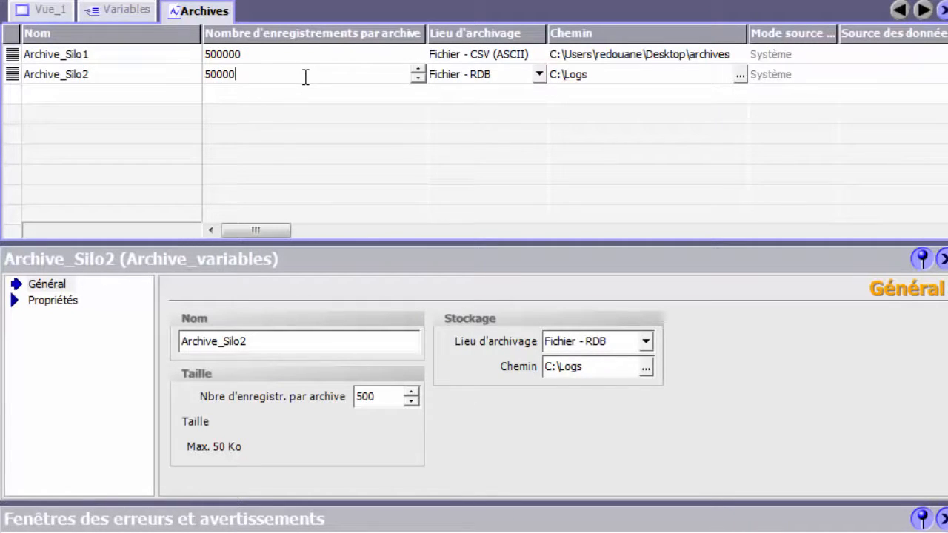
{"action": "key", "text": "Tab"}
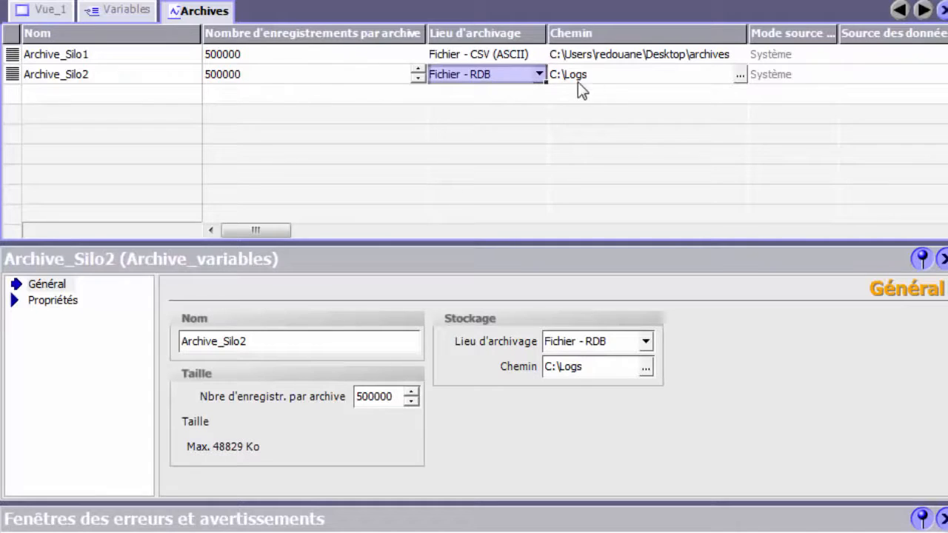
Set Archive_Silo2's storage location to Fichier - CSV (ASCII) and its path to the archives folder on the desktop.
{"action": "left_click", "coordinate": [539, 74]}
{"action": "left_click", "coordinate": [489, 104]}
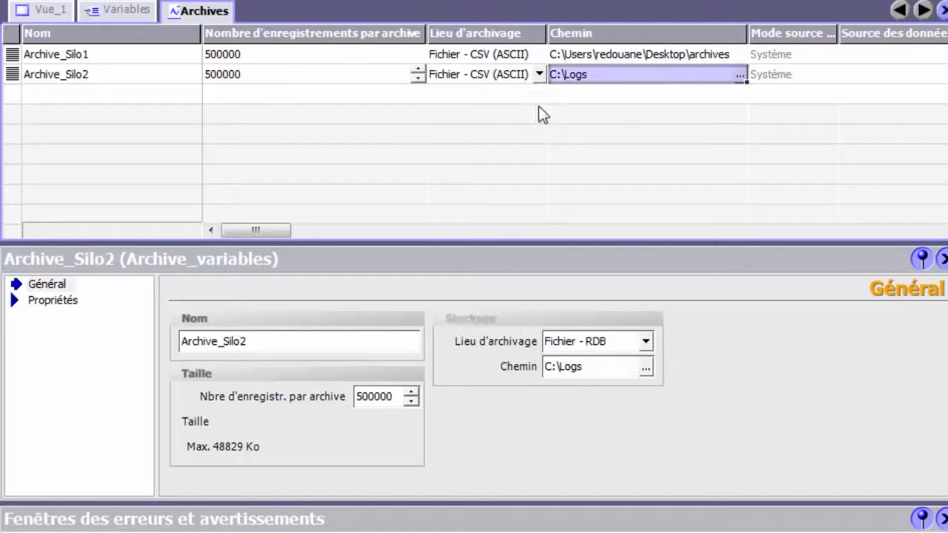
{"action": "left_click", "coordinate": [740, 76]}
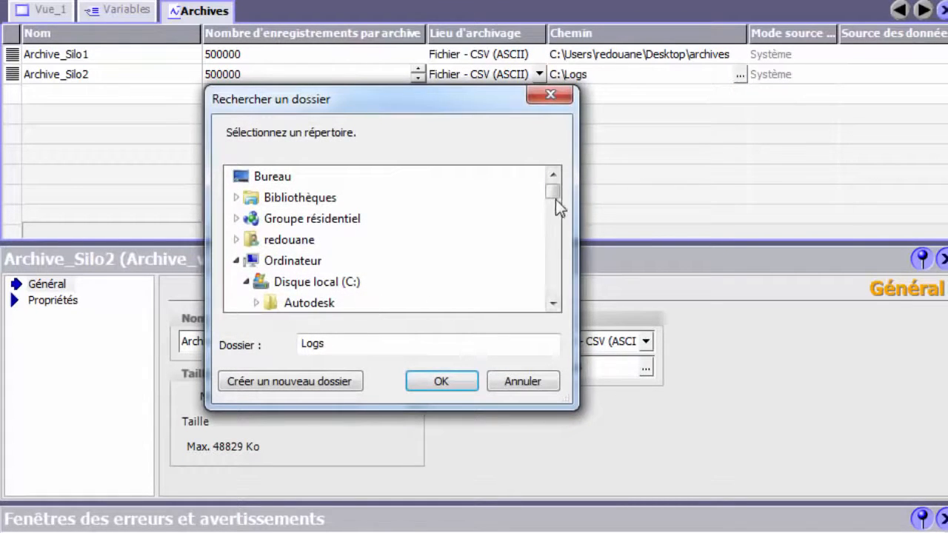
{"action": "left_click_drag", "start_coordinate": [556, 199], "coordinate": [545, 271]}
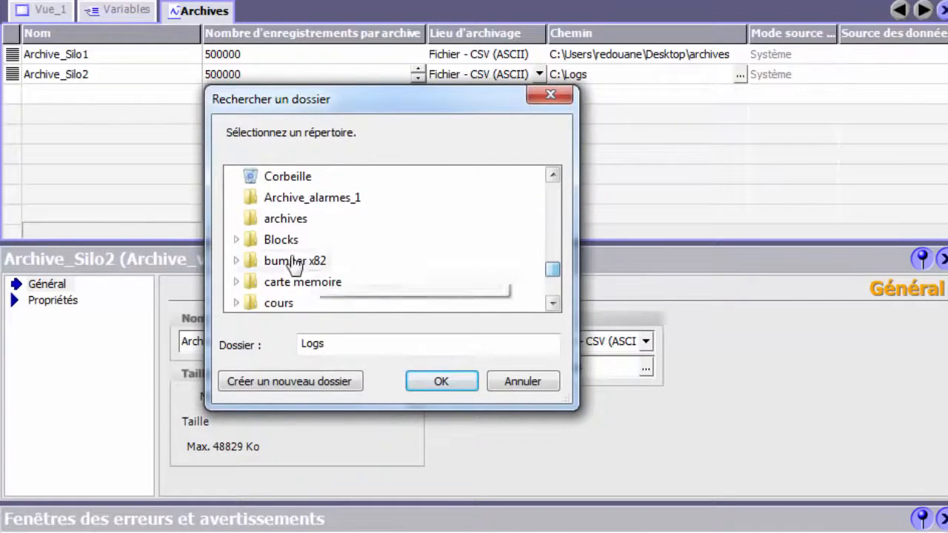
{"action": "left_click", "coordinate": [285, 218]}
{"action": "left_click", "coordinate": [448, 375]}
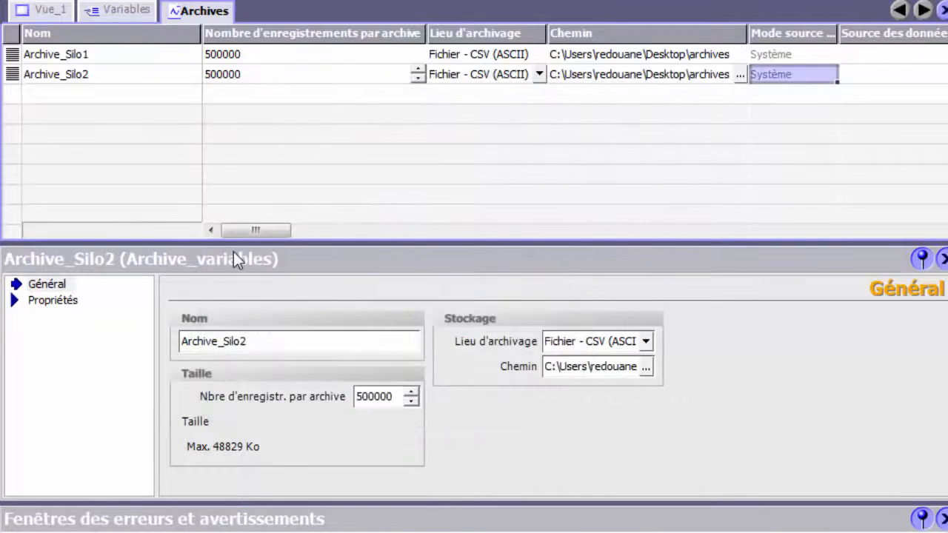
In the variables table, widen the Archive de données column and assign Archive_Silo1 to the variable silo 1.
{"action": "left_click_drag", "start_coordinate": [258, 231], "coordinate": [136, 12]}
{"action": "left_click", "coordinate": [136, 13]}
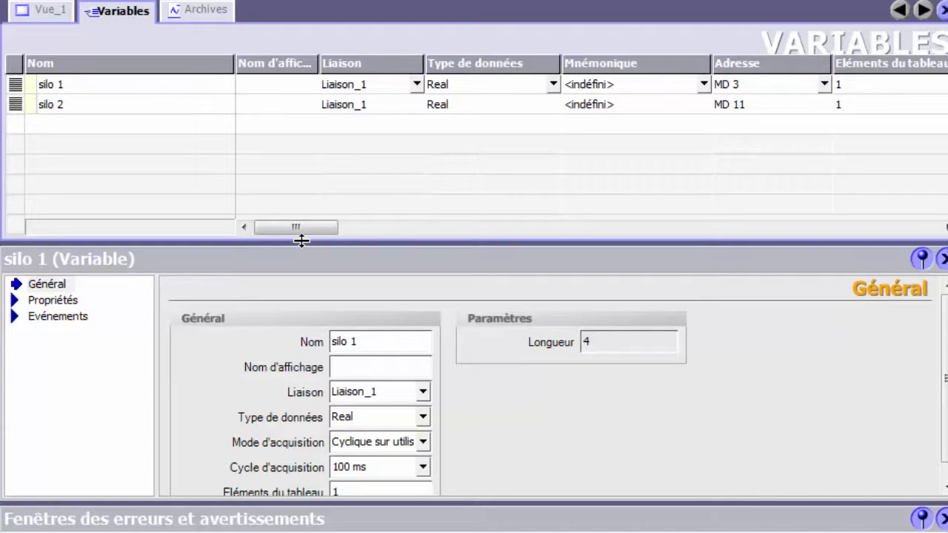
{"action": "left_click_drag", "start_coordinate": [312, 234], "coordinate": [919, 231]}
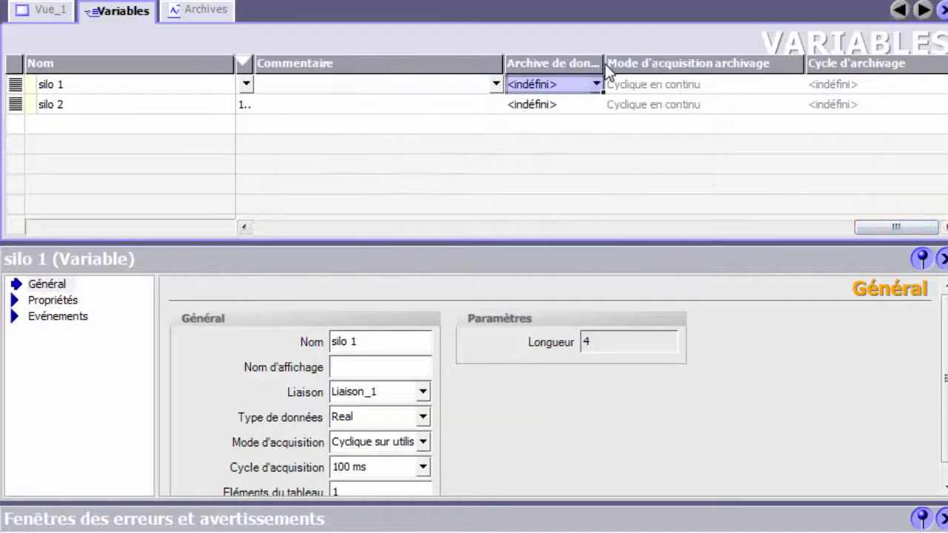
{"action": "left_click_drag", "start_coordinate": [604, 62], "coordinate": [743, 63]}
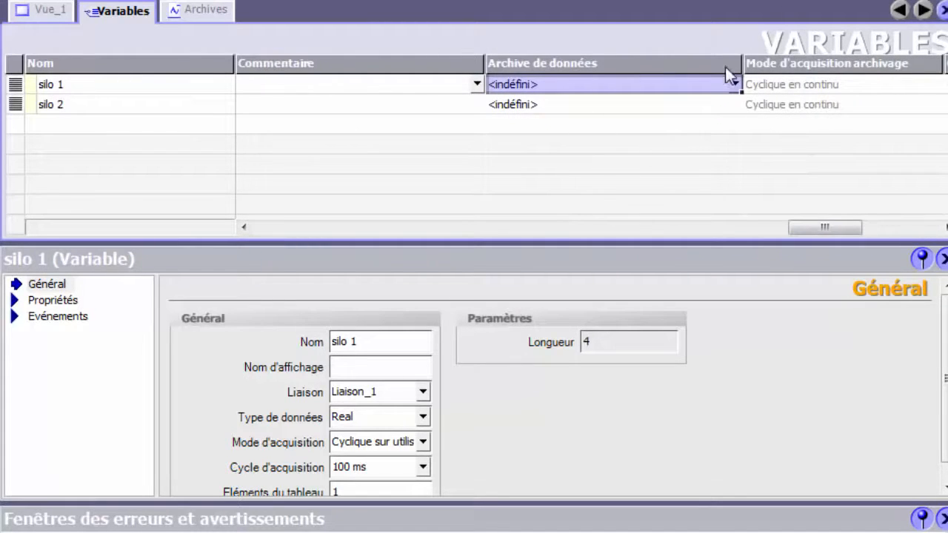
{"action": "left_click", "coordinate": [737, 84]}
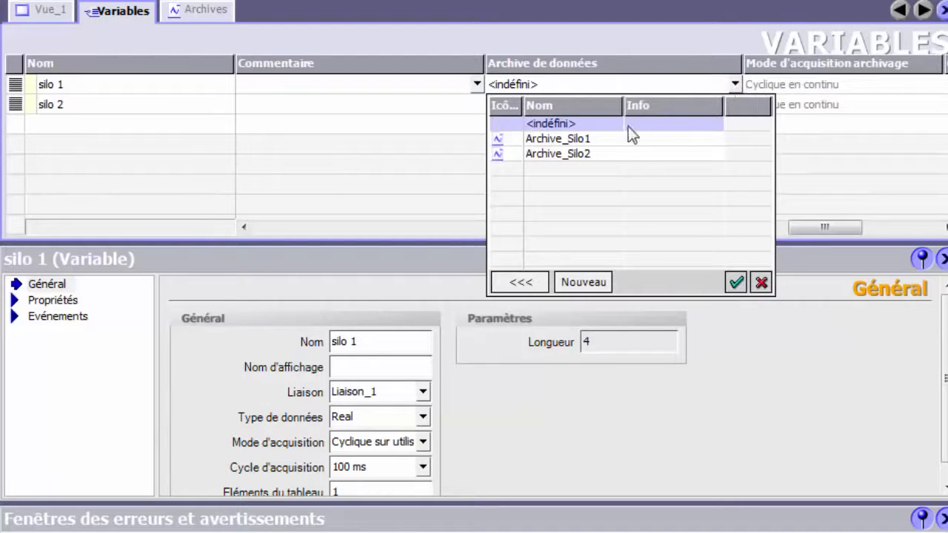
{"action": "left_click", "coordinate": [595, 139]}
{"action": "left_click", "coordinate": [736, 284]}
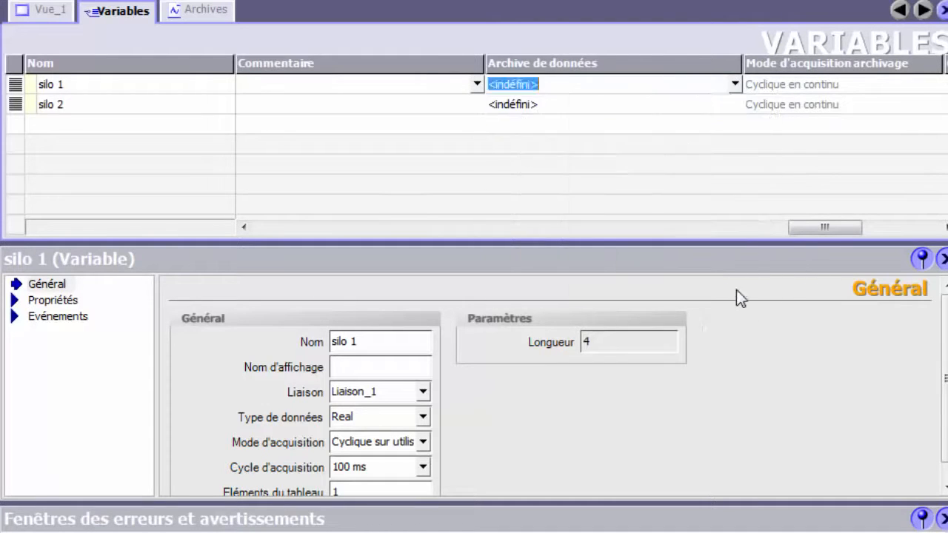
Assign Archive_Silo2 as the data archive of the variable silo 2.
{"action": "left_click", "coordinate": [603, 109]}
{"action": "left_click", "coordinate": [736, 105]}
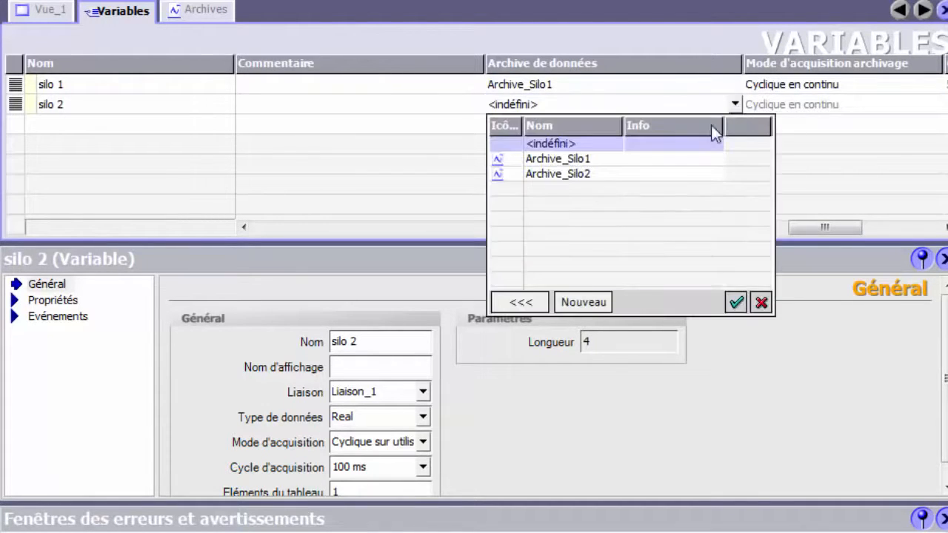
{"action": "left_click", "coordinate": [592, 175]}
{"action": "left_click", "coordinate": [737, 302]}
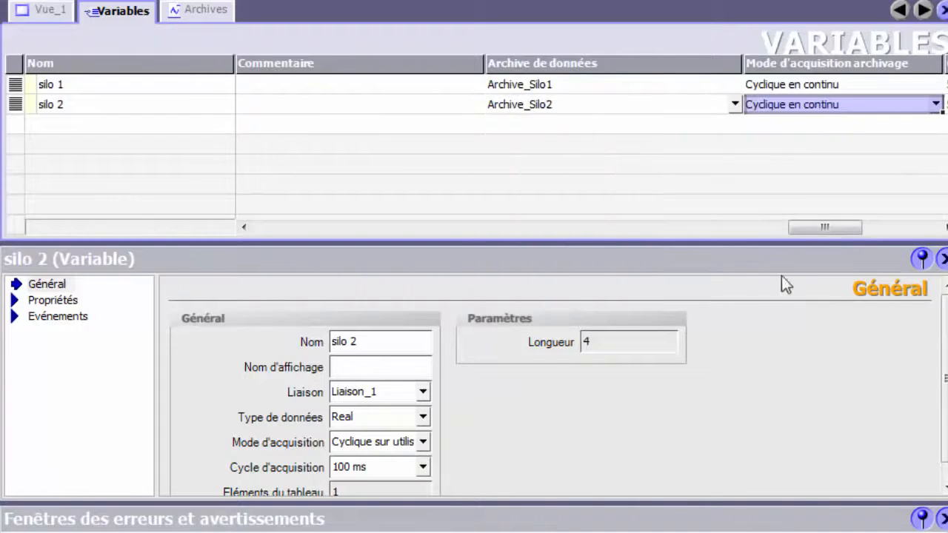
Set the archiving cycle to 2 s for both variables, silo 1 and silo 2.
{"action": "left_click_drag", "start_coordinate": [821, 229], "coordinate": [891, 228]}
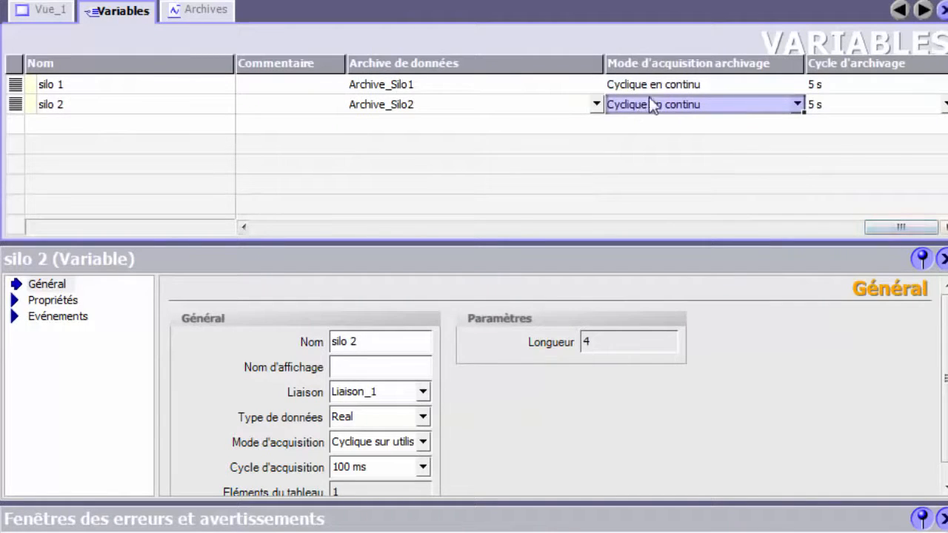
{"action": "left_click", "coordinate": [943, 86]}
{"action": "left_click", "coordinate": [944, 85]}
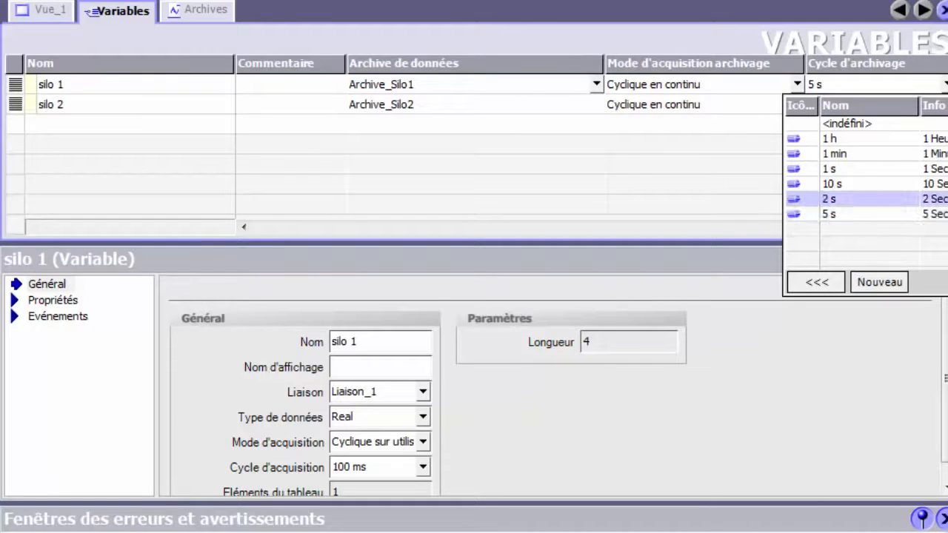
{"action": "left_click", "coordinate": [830, 198]}
{"action": "left_click", "coordinate": [858, 104]}
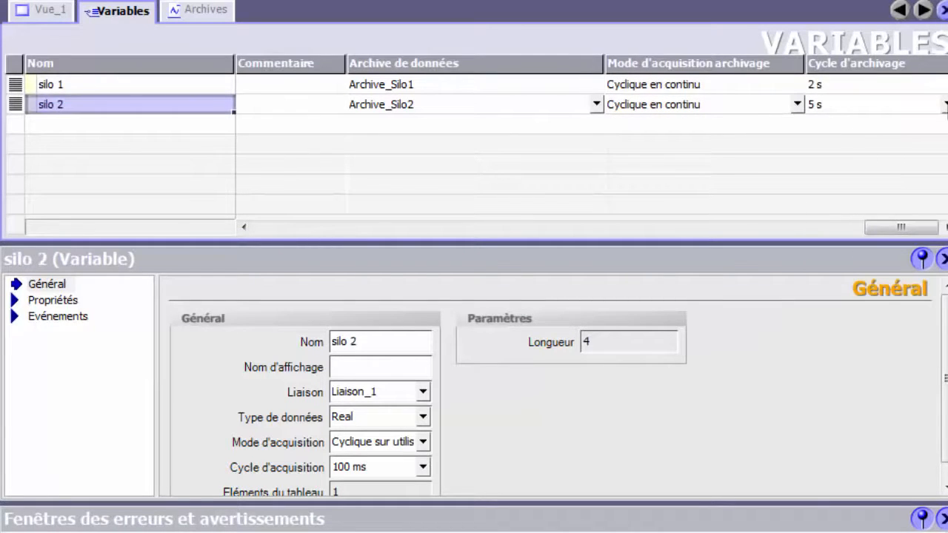
{"action": "left_click", "coordinate": [945, 104]}
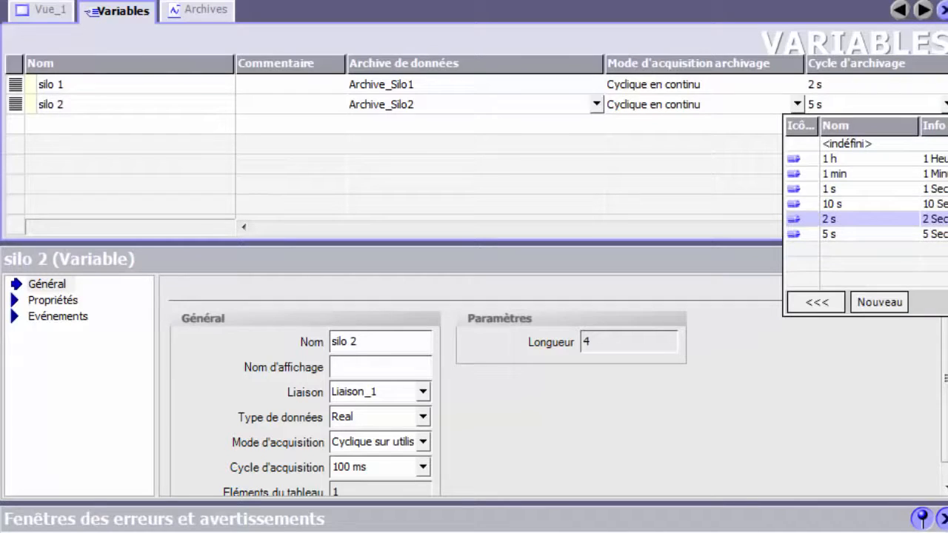
{"action": "left_click", "coordinate": [830, 218]}
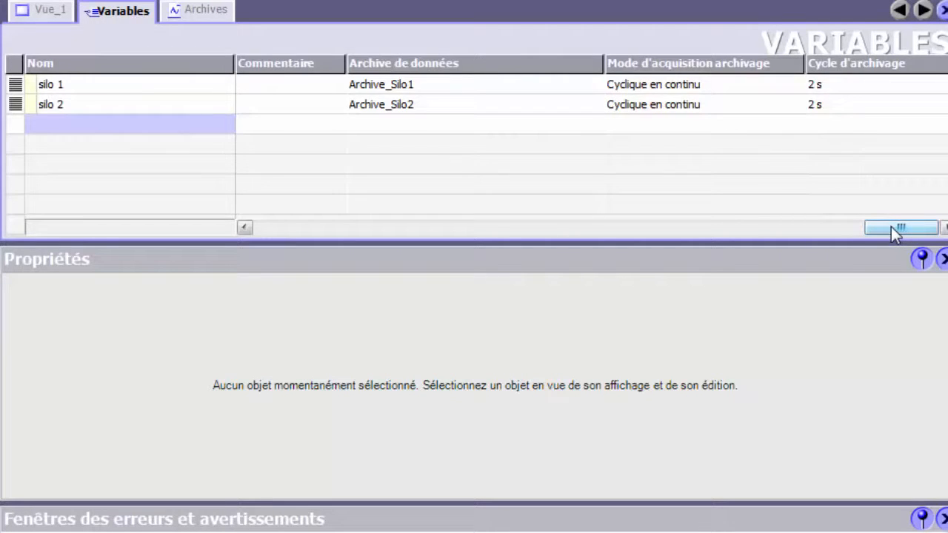
Return to the Vue_1 screen and, with Runtime active, set PEW 752 and PEW 754 to 8997 in S7-PLCSIM.
{"action": "left_click_drag", "start_coordinate": [891, 226], "coordinate": [101, 92]}
{"action": "left_click", "coordinate": [35, 14]}
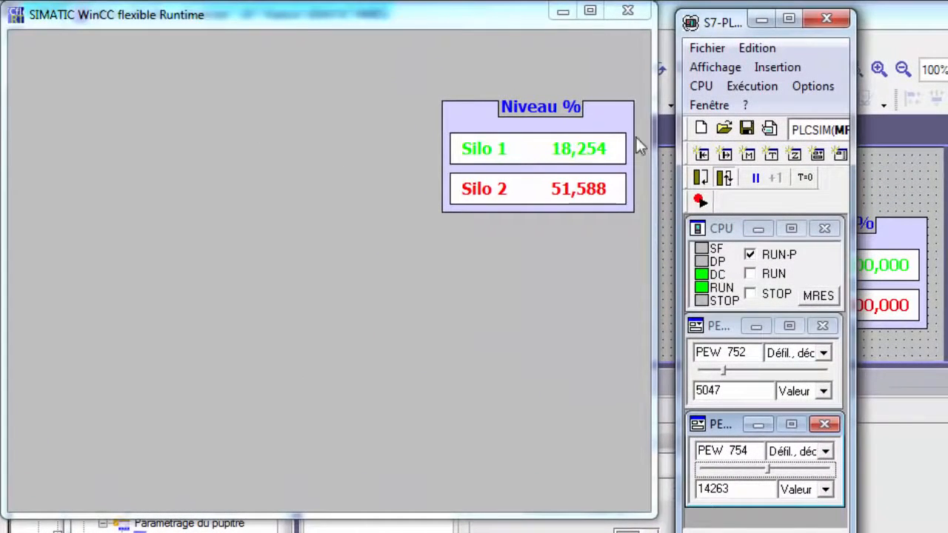
{"action": "left_click", "coordinate": [731, 374]}
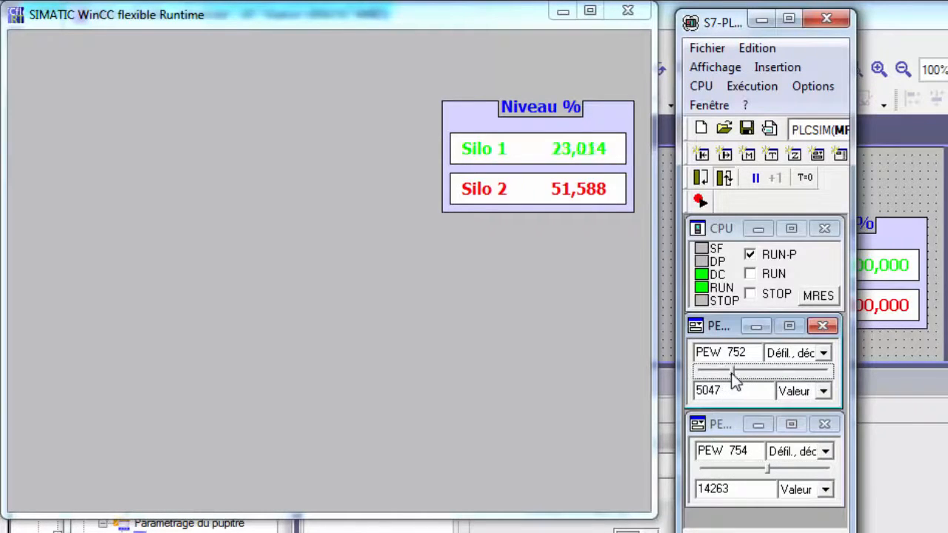
{"action": "left_click_drag", "start_coordinate": [733, 379], "coordinate": [743, 379]}
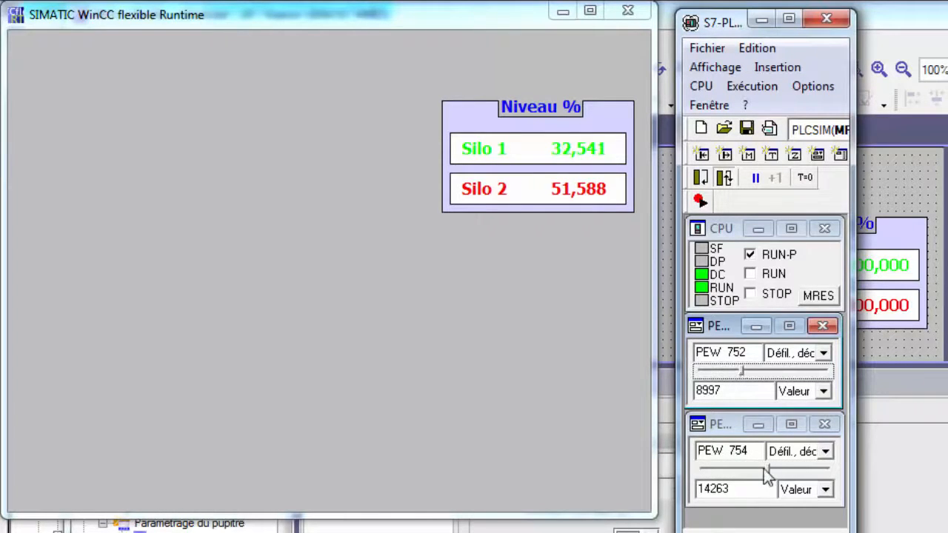
{"action": "left_click_drag", "start_coordinate": [768, 474], "coordinate": [743, 474]}
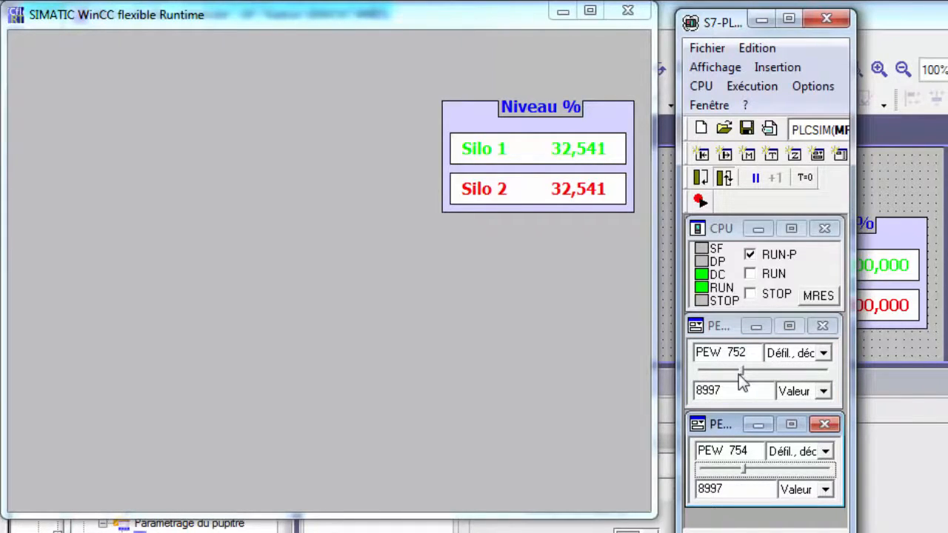
Vary the simulated silo levels by setting PEW 752 to 12946, PEW 754 to 6363, and PEW 752 to 15141.
{"action": "left_click_drag", "start_coordinate": [740, 373], "coordinate": [761, 381]}
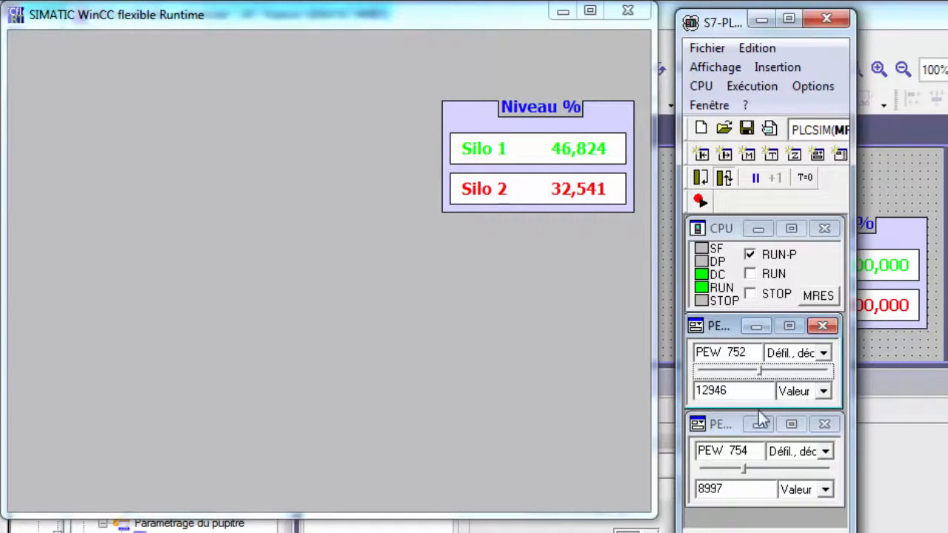
{"action": "left_click_drag", "start_coordinate": [744, 466], "coordinate": [731, 468]}
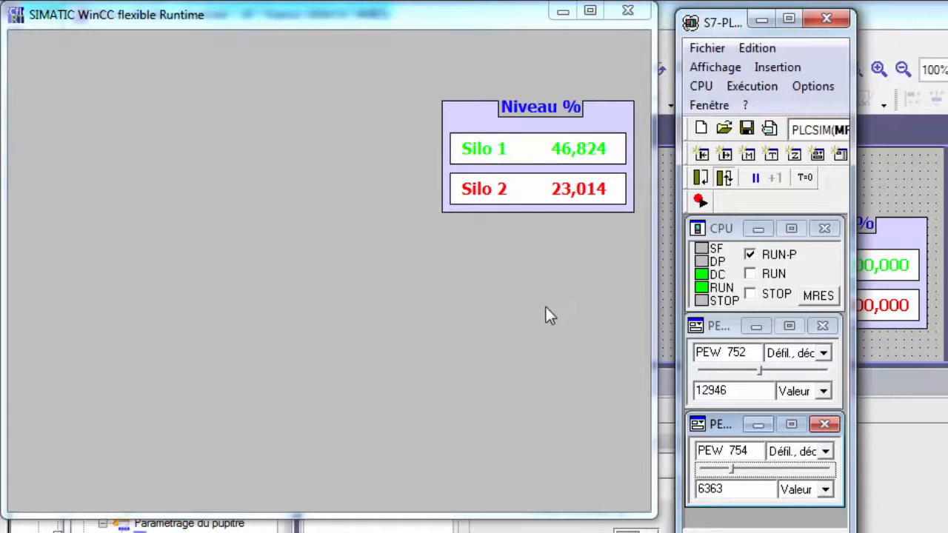
{"action": "left_click_drag", "start_coordinate": [760, 375], "coordinate": [769, 375]}
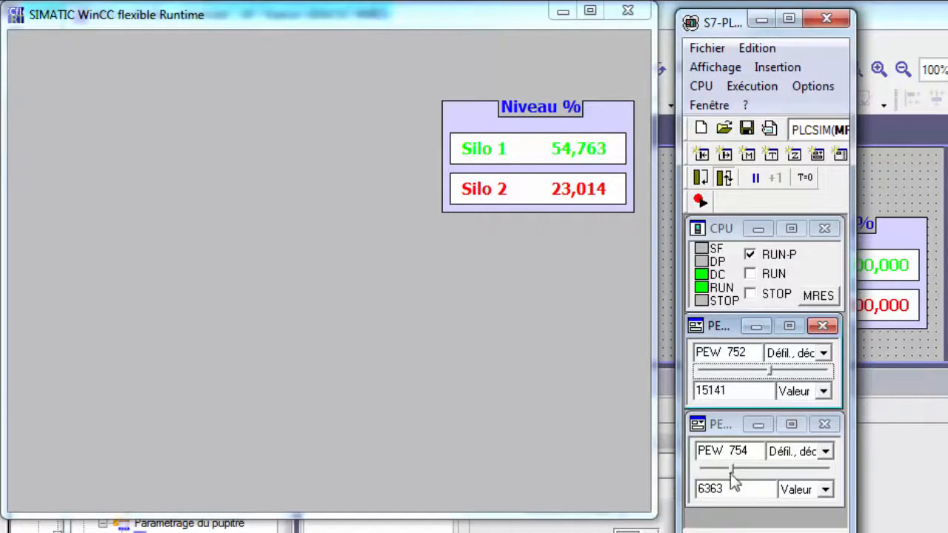
Vary the simulated inputs by setting PEW 754 to 4389, PEW 752 to 16896, PEW 754 to 2194 and PEW 752 to 19749, and close Runtime.
{"action": "left_click_drag", "start_coordinate": [733, 470], "coordinate": [722, 469]}
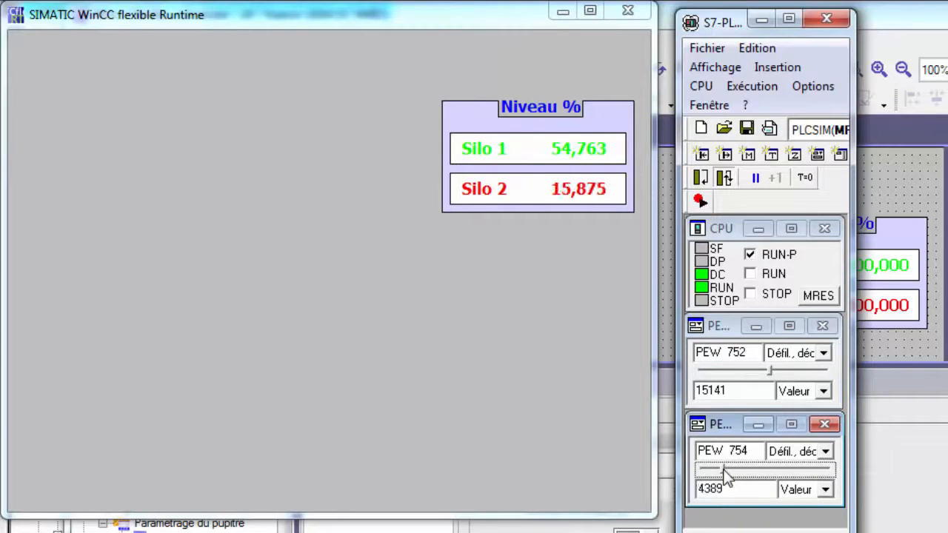
{"action": "left_click", "coordinate": [770, 379]}
{"action": "left_click_drag", "start_coordinate": [768, 374], "coordinate": [776, 375]}
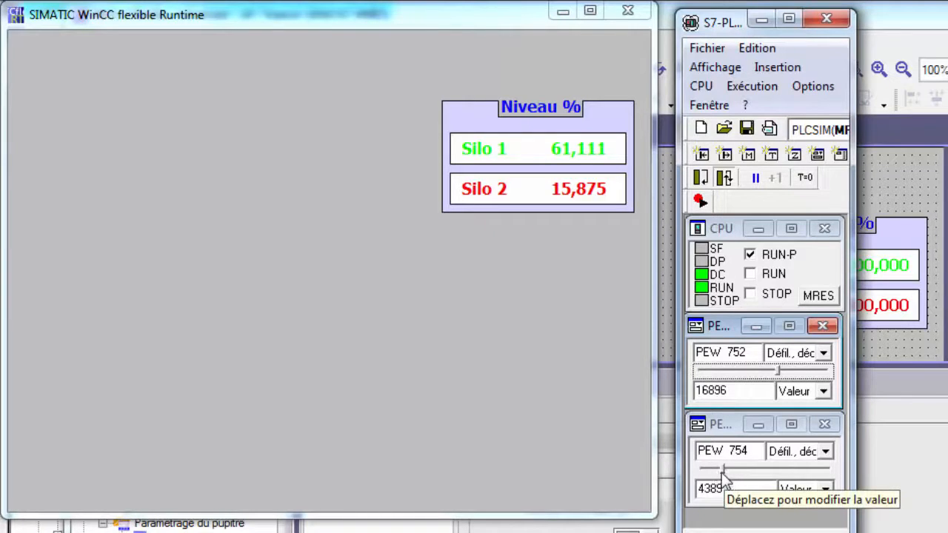
{"action": "left_click_drag", "start_coordinate": [722, 473], "coordinate": [712, 473]}
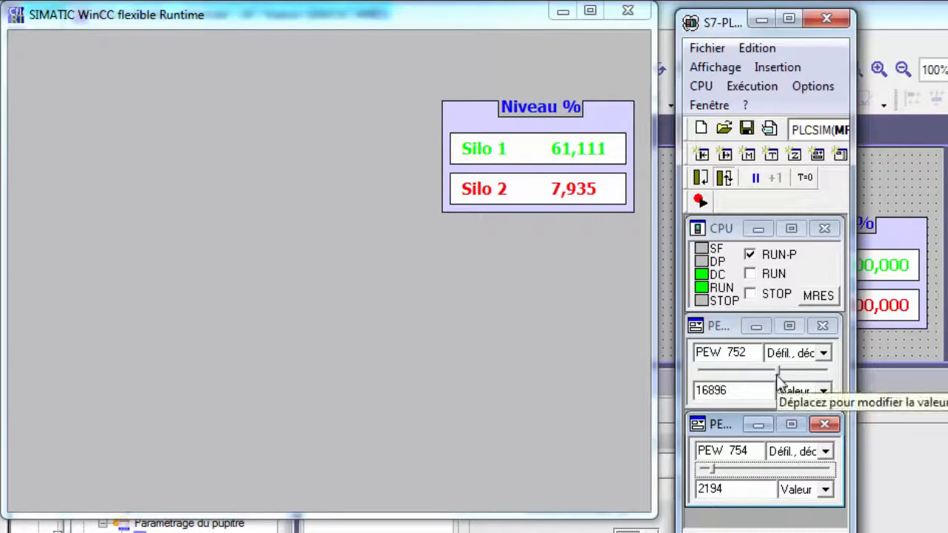
{"action": "left_click_drag", "start_coordinate": [777, 374], "coordinate": [792, 380]}
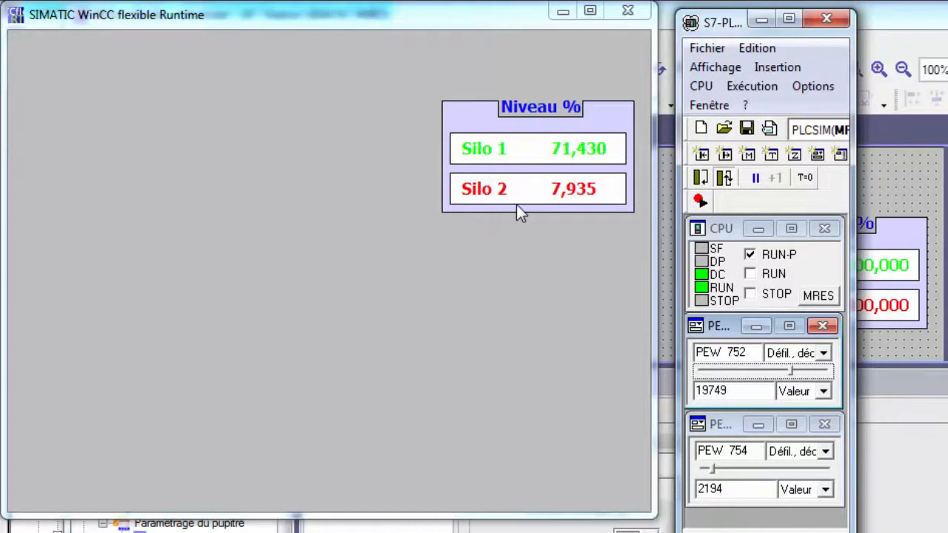
{"action": "left_click", "coordinate": [626, 12]}
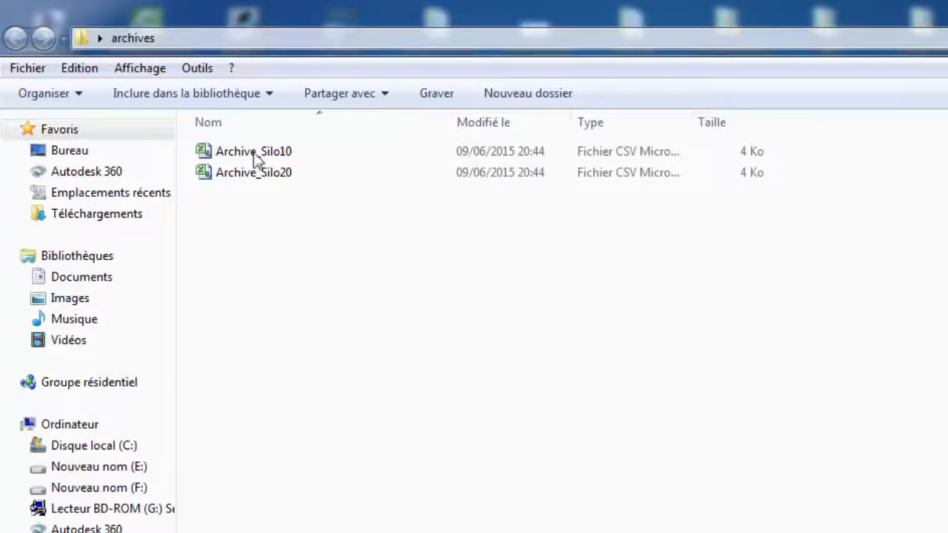
Open the Archive_Silo10 CSV file from the archives folder in Excel and widen the TimeString column to fit its dates.
{"action": "left_click", "coordinate": [304, 156]}
{"action": "left_click", "coordinate": [315, 172]}
{"action": "left_click", "coordinate": [303, 154]}
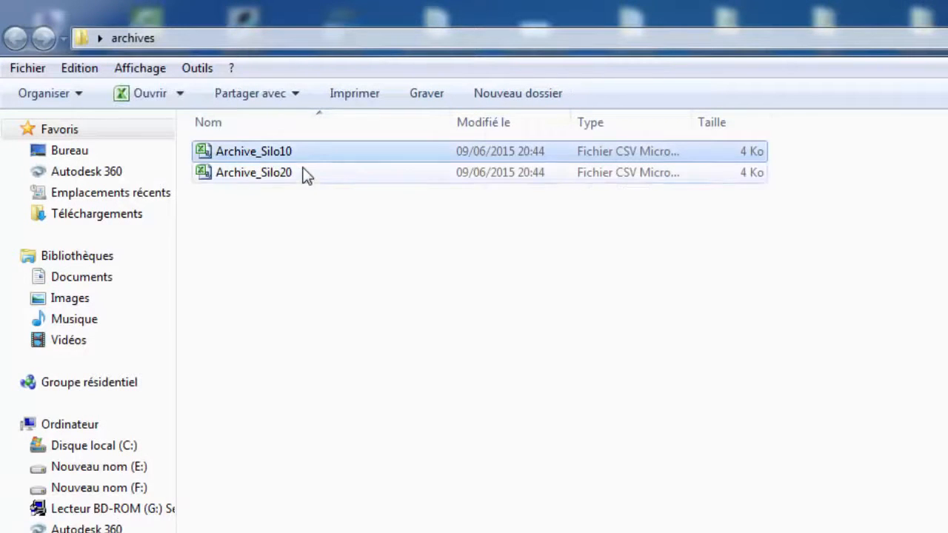
{"action": "left_click", "coordinate": [302, 174]}
{"action": "left_click", "coordinate": [273, 154]}
{"action": "left_click", "coordinate": [296, 179]}
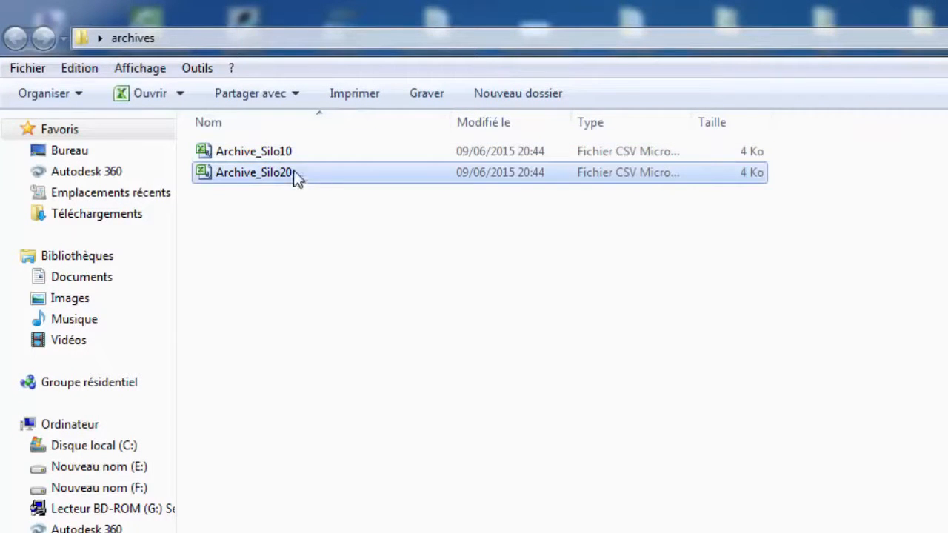
{"action": "double_click", "coordinate": [283, 157]}
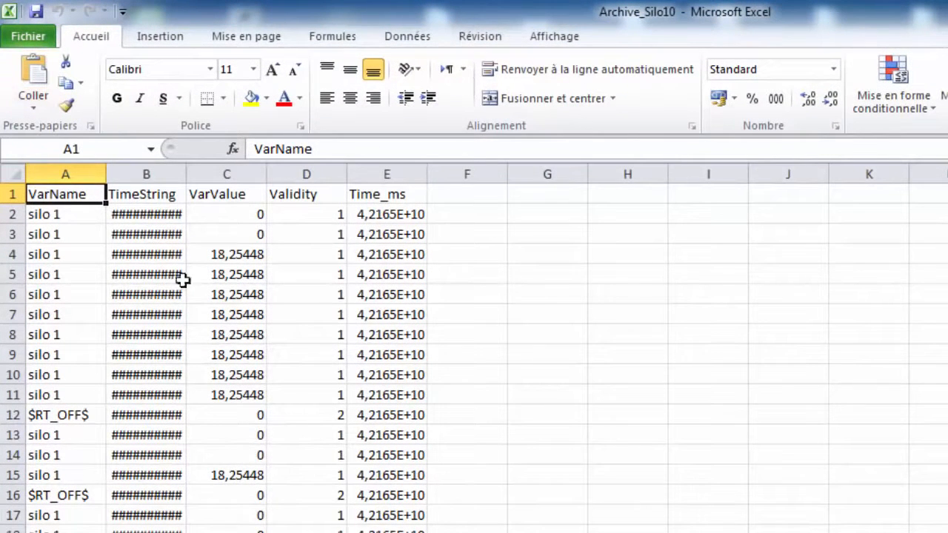
{"action": "left_click_drag", "start_coordinate": [186, 173], "coordinate": [434, 174]}
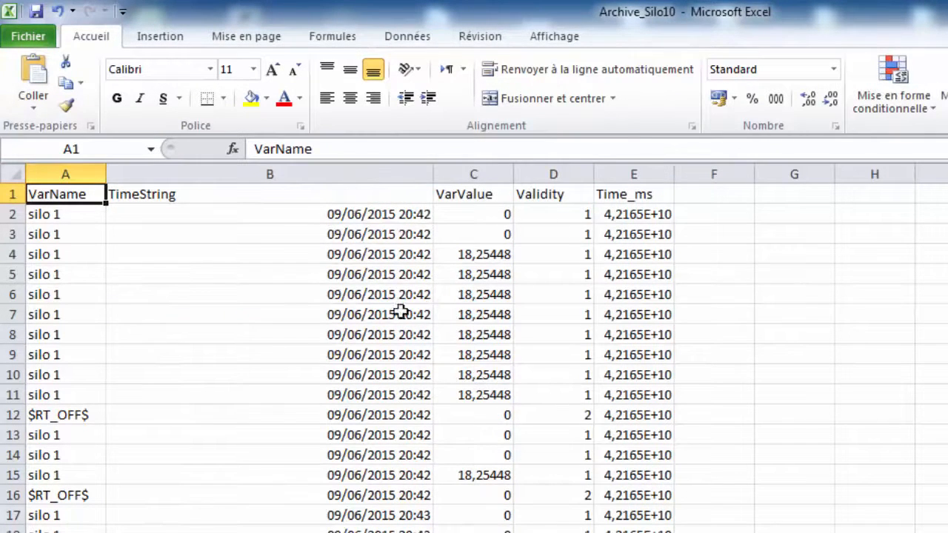
Examine the archived silo 1 records from the first to the last row, comparing timestamps and VarValue entries.
{"action": "scroll", "coordinate": [376, 477], "scroll_direction": "down", "scroll_amount": 13}
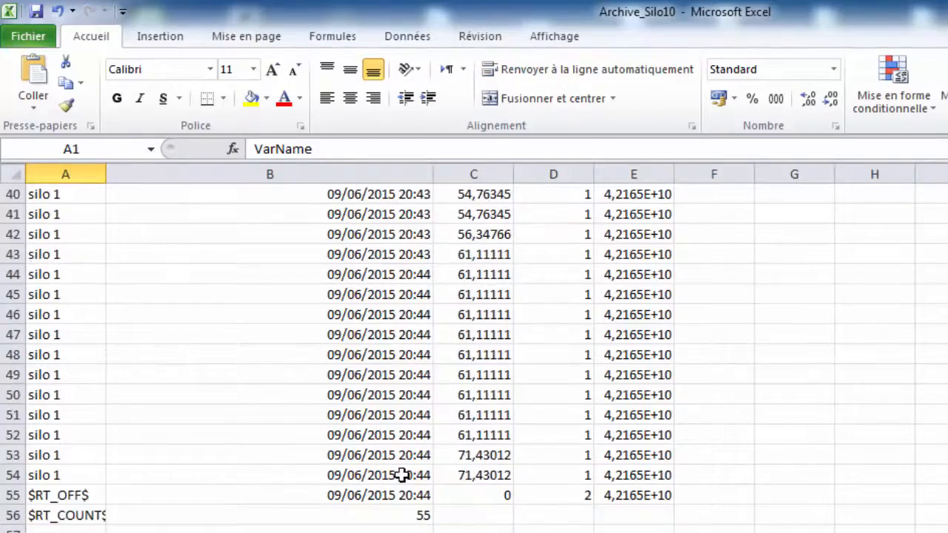
{"action": "scroll", "coordinate": [413, 428], "scroll_direction": "up", "scroll_amount": 13}
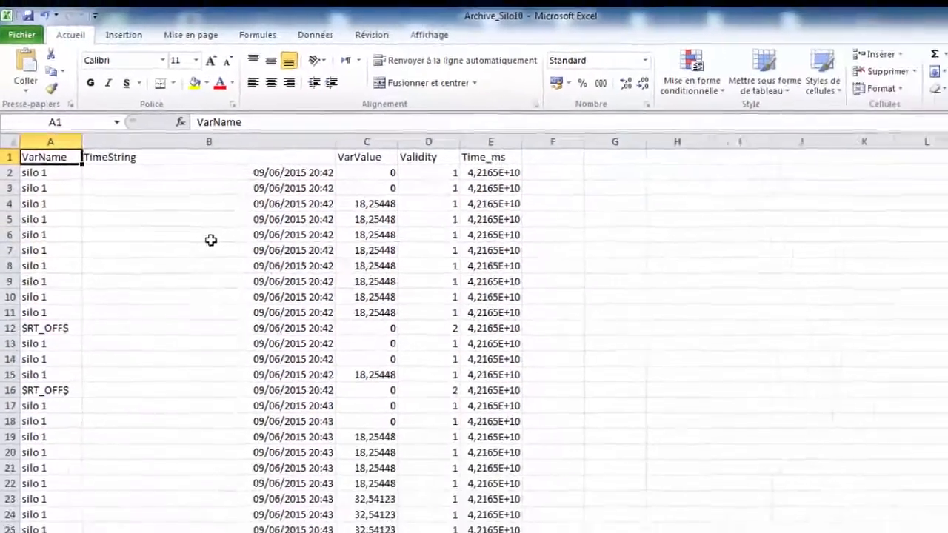
{"action": "scroll", "coordinate": [198, 215], "scroll_direction": "down", "scroll_amount": 1}
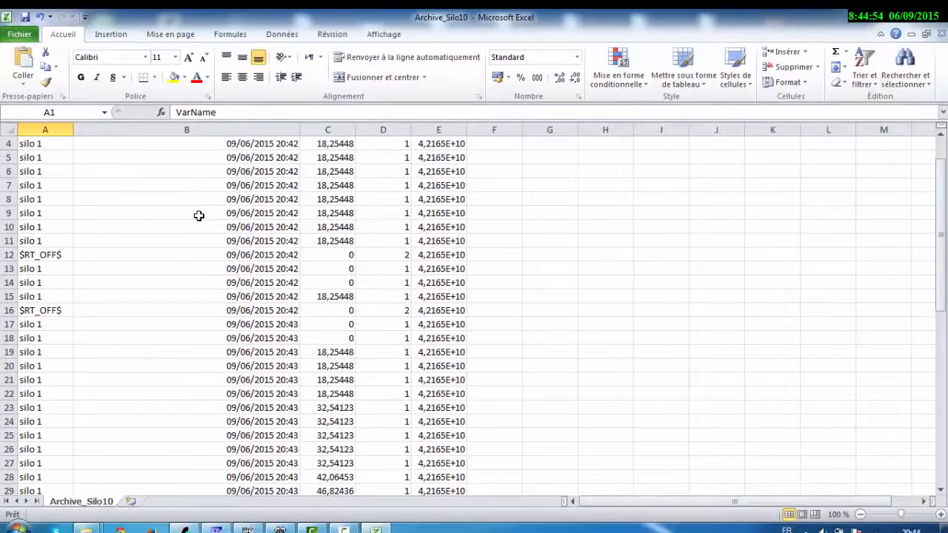
{"action": "scroll", "coordinate": [199, 215], "scroll_direction": "down", "scroll_amount": 6}
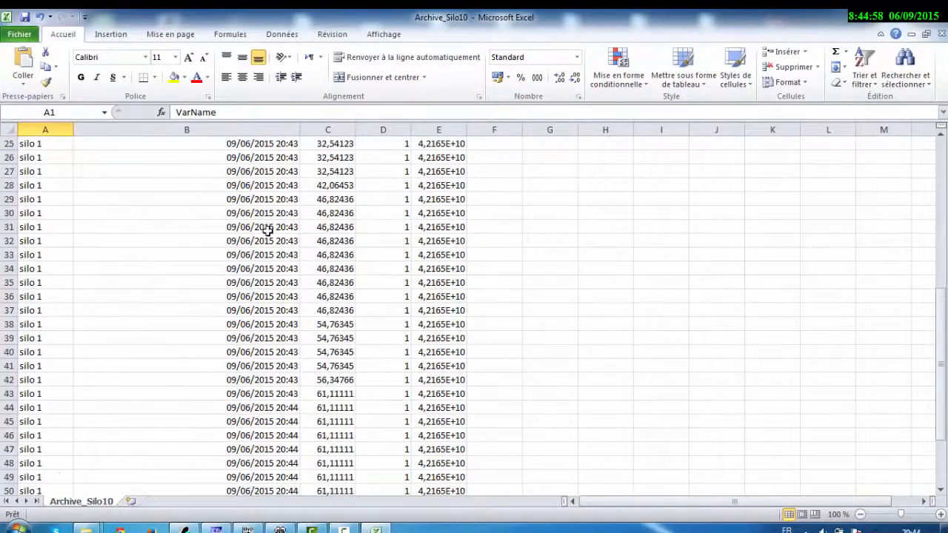
{"action": "scroll", "coordinate": [267, 231], "scroll_direction": "up", "scroll_amount": 6}
{"action": "scroll", "coordinate": [267, 266], "scroll_direction": "down", "scroll_amount": 6}
{"action": "scroll", "coordinate": [268, 275], "scroll_direction": "down", "scroll_amount": 6}
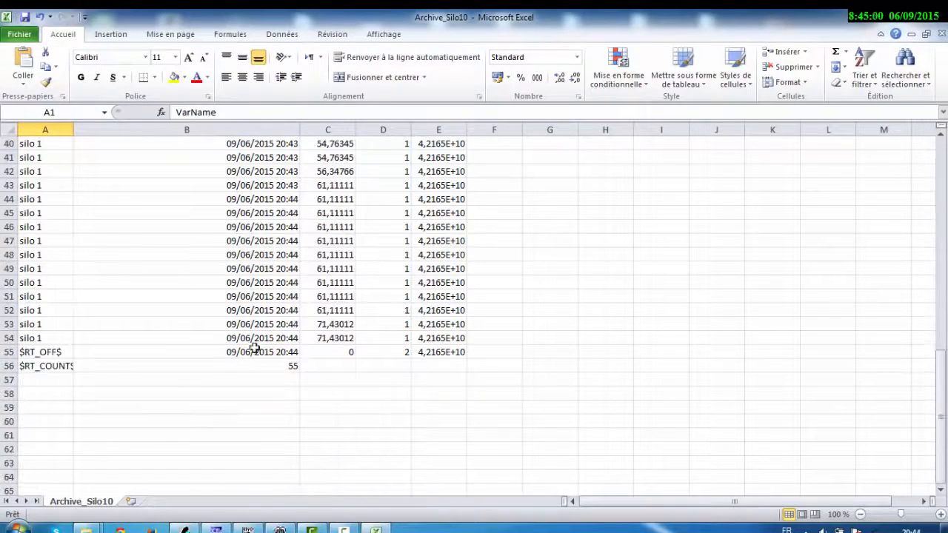
{"action": "scroll", "coordinate": [292, 328], "scroll_direction": "up", "scroll_amount": 13}
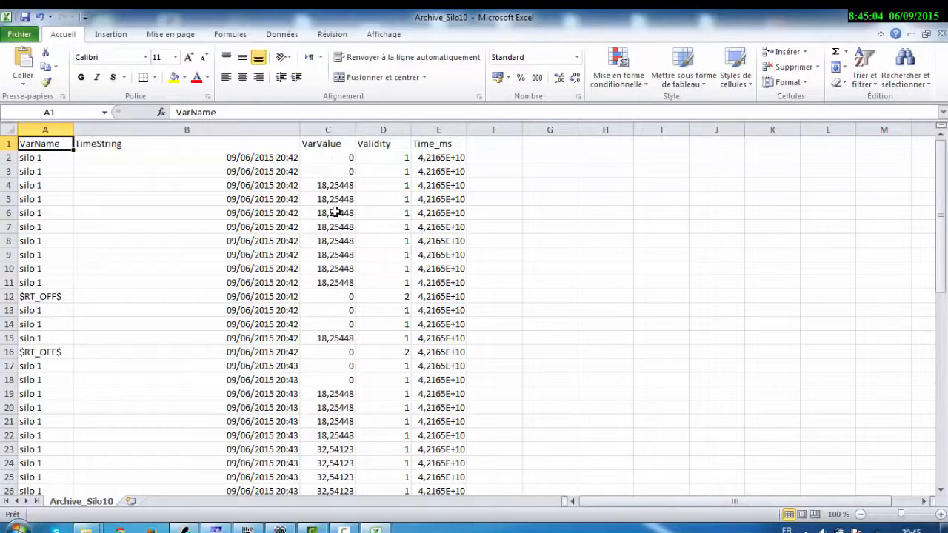
{"action": "scroll", "coordinate": [343, 366], "scroll_direction": "down", "scroll_amount": 10}
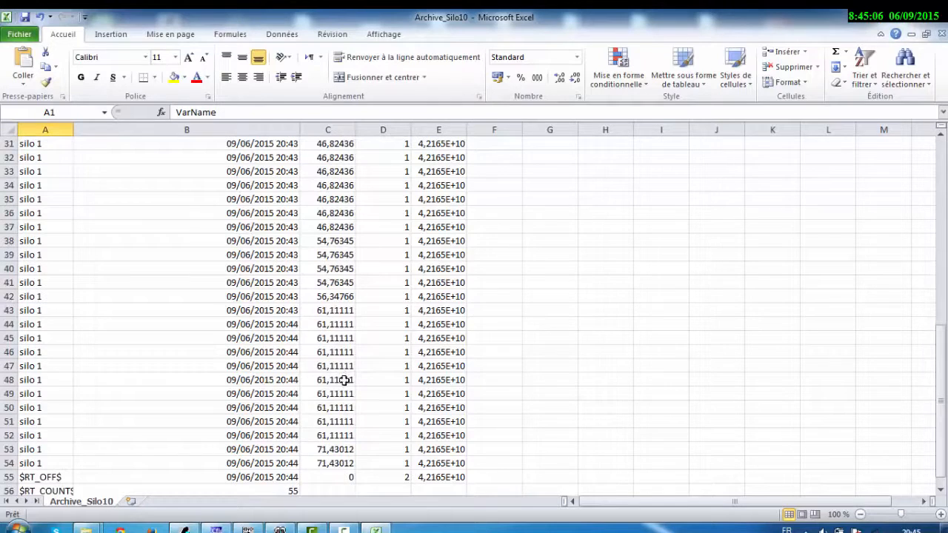
{"action": "scroll", "coordinate": [340, 341], "scroll_direction": "up", "scroll_amount": 8}
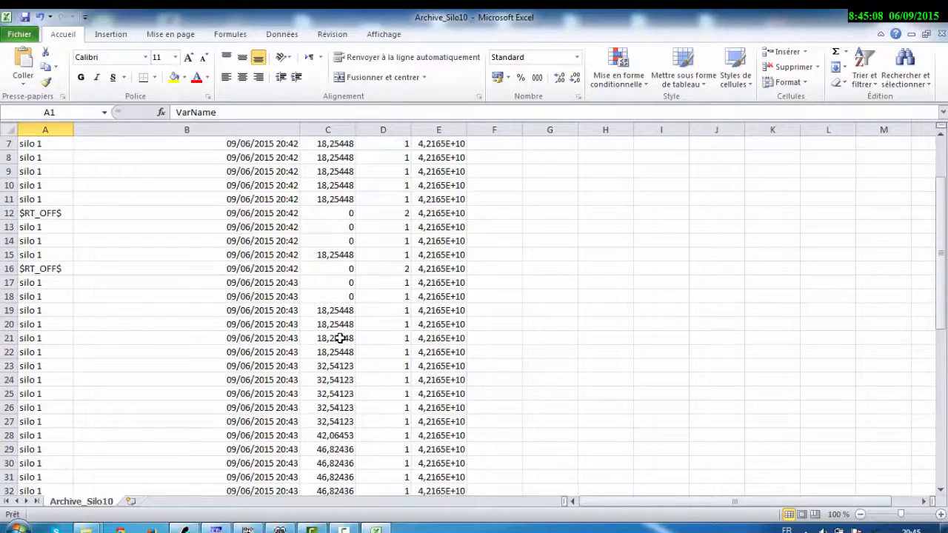
{"action": "scroll", "coordinate": [339, 338], "scroll_direction": "up", "scroll_amount": 2}
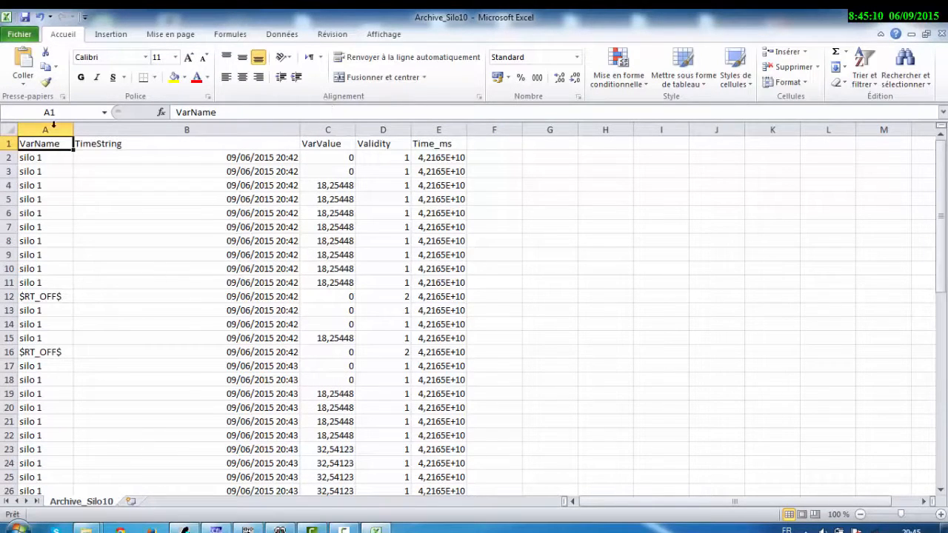
Insert a basic 2D line chart from the Archive_Silo10 data.
{"action": "left_click", "coordinate": [113, 35]}
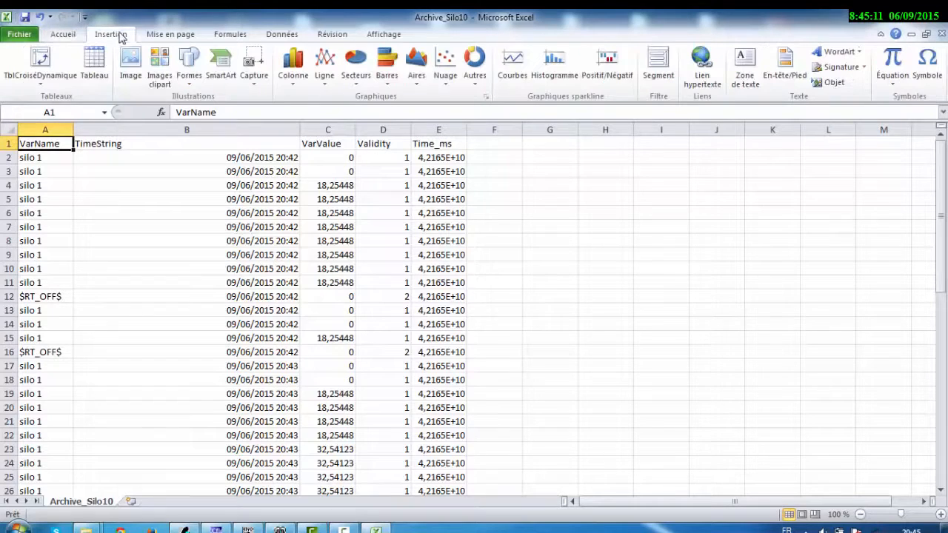
{"action": "left_click", "coordinate": [326, 74]}
{"action": "left_click", "coordinate": [332, 123]}
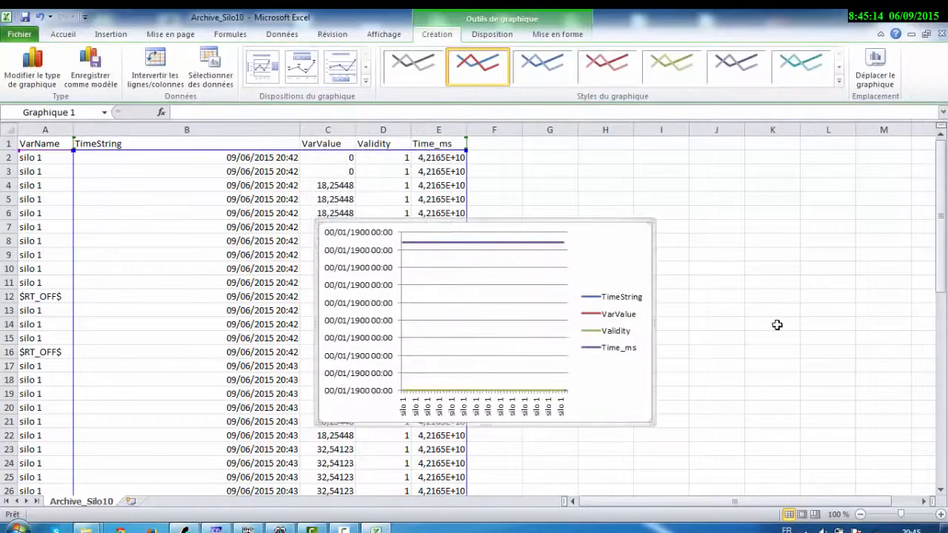
Edit the chart's data source to remove the Time_ms, Validity and TimeString series, keeping only VarValue.
{"action": "left_click", "coordinate": [211, 74]}
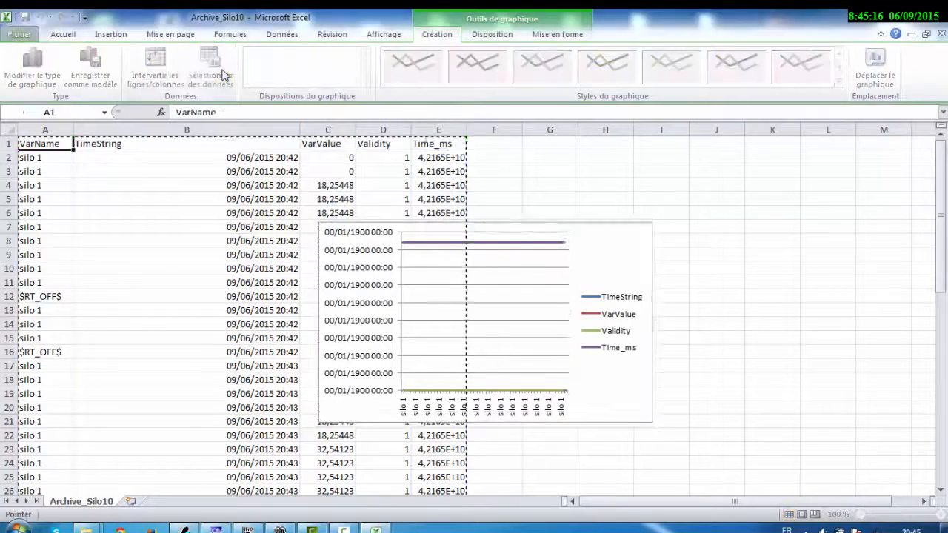
{"action": "left_click", "coordinate": [572, 267]}
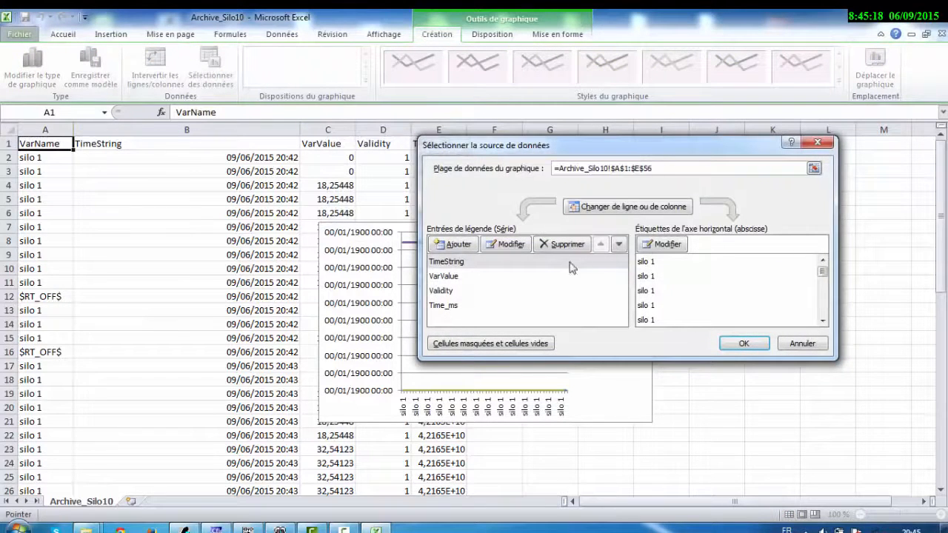
{"action": "left_click", "coordinate": [576, 246]}
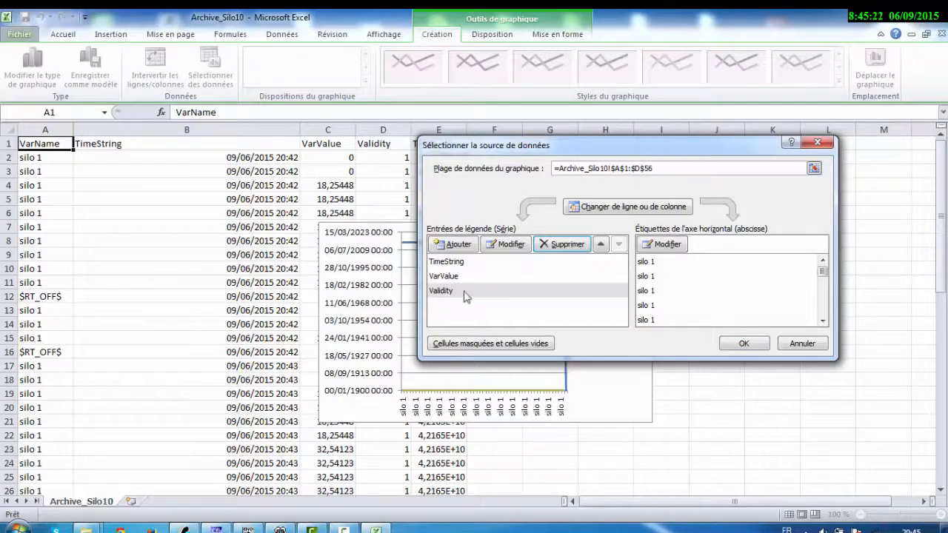
{"action": "left_click", "coordinate": [455, 294]}
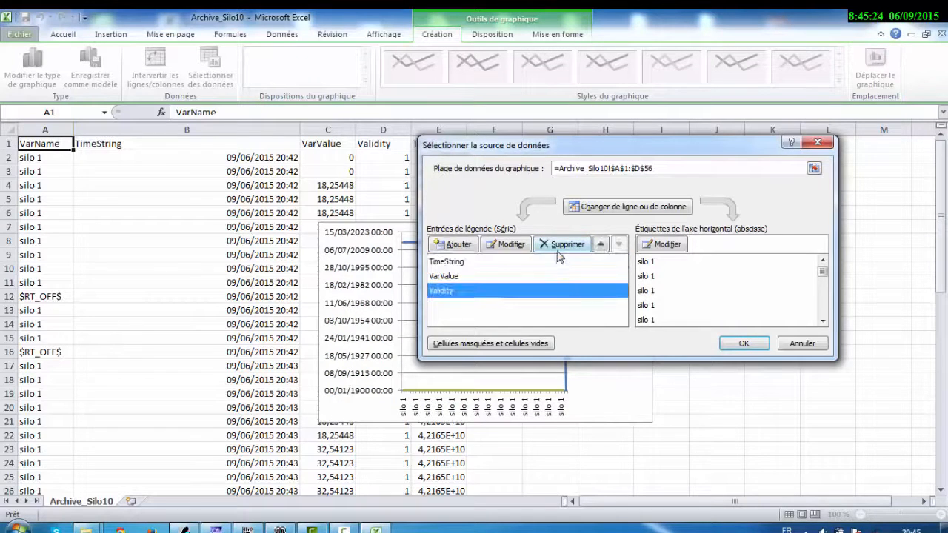
{"action": "left_click", "coordinate": [559, 255]}
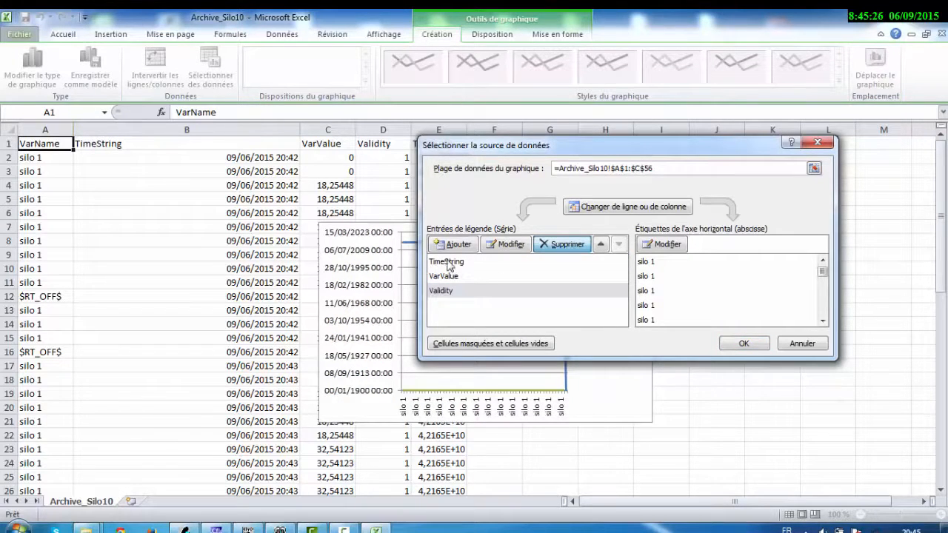
{"action": "left_click", "coordinate": [543, 247]}
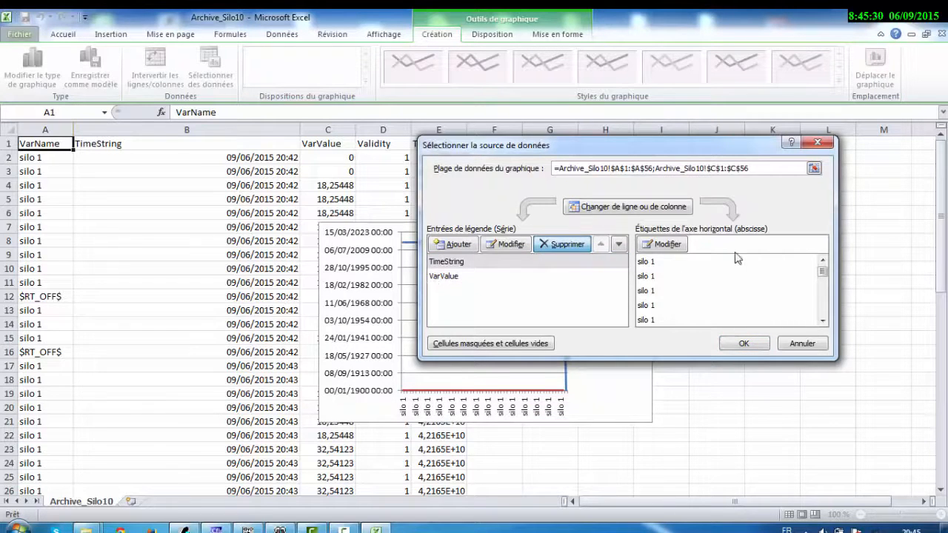
Use column B (TimeString) as the chart's horizontal axis labels and move the chart beside the data, starting at column F.
{"action": "left_click", "coordinate": [666, 245]}
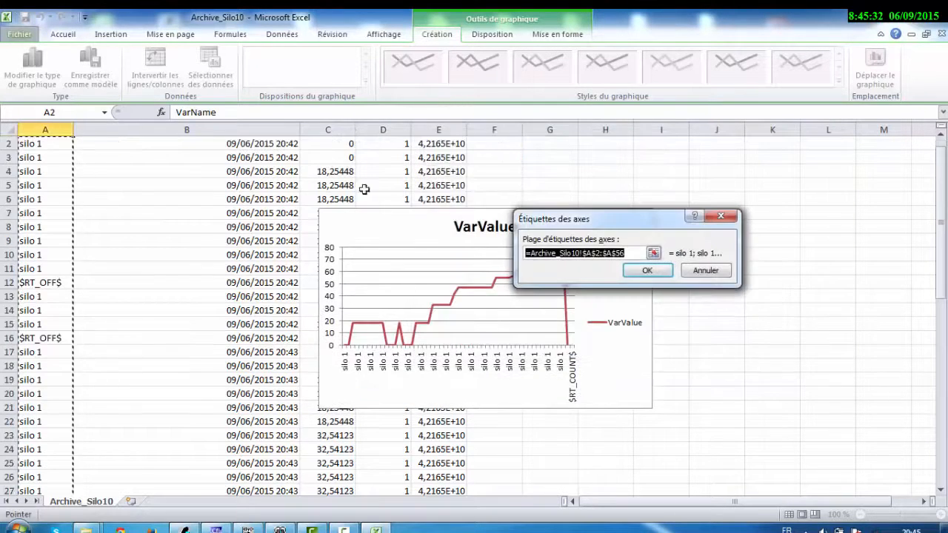
{"action": "left_click", "coordinate": [174, 130]}
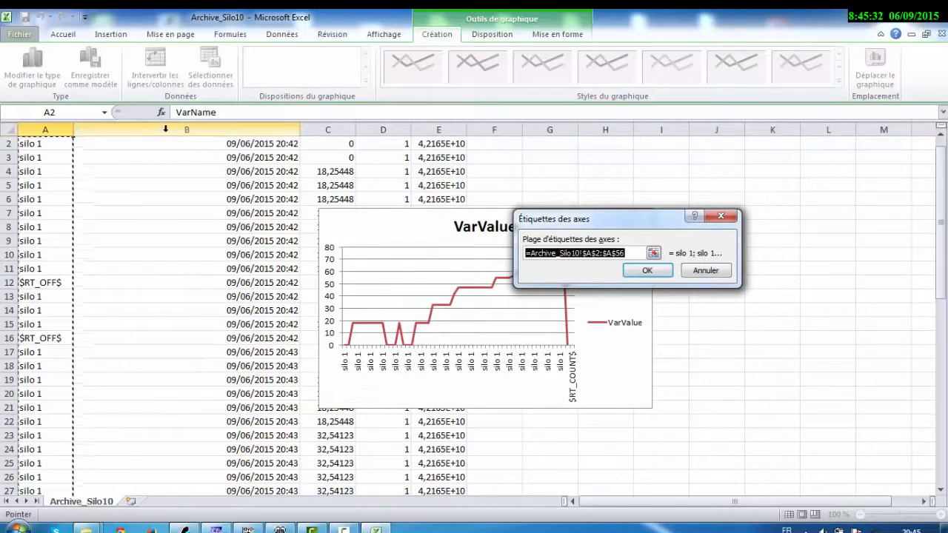
{"action": "left_click", "coordinate": [646, 271]}
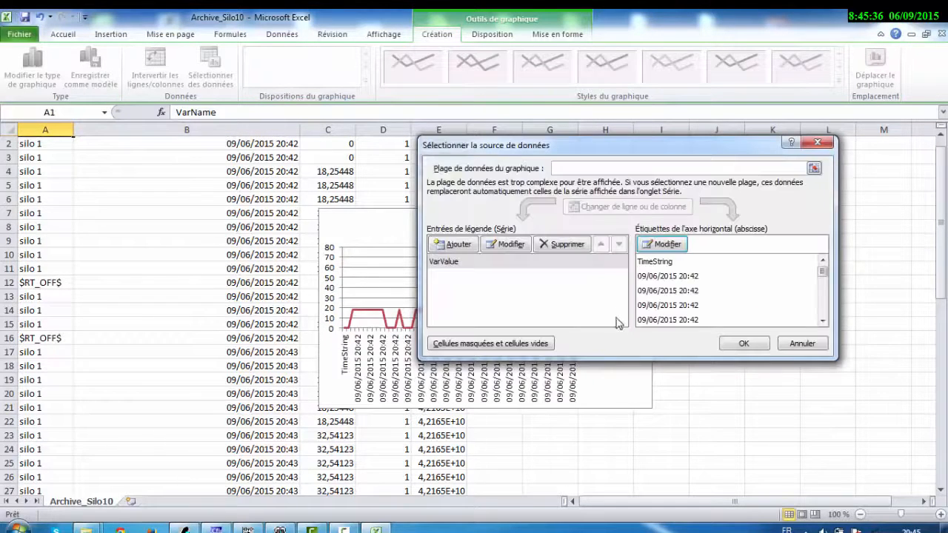
{"action": "left_click", "coordinate": [741, 344]}
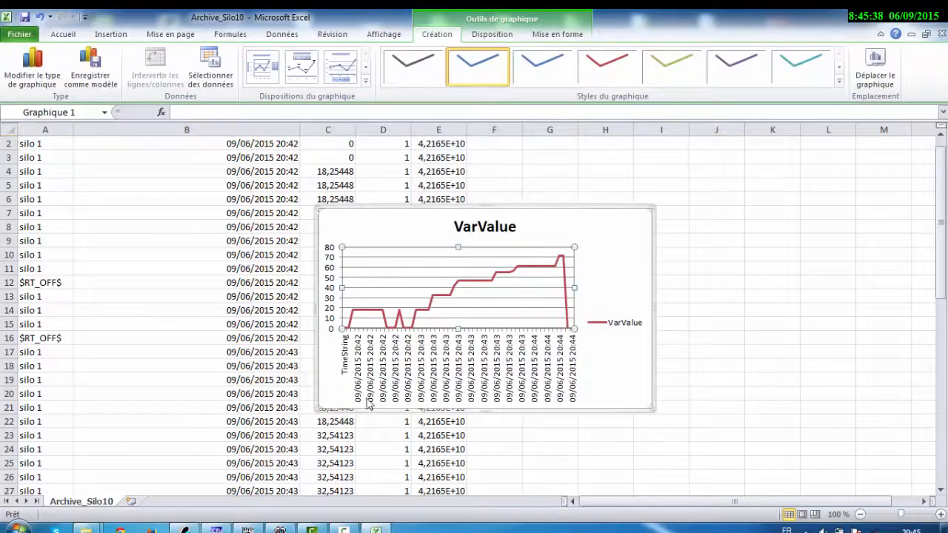
{"action": "left_click_drag", "start_coordinate": [534, 228], "coordinate": [688, 159]}
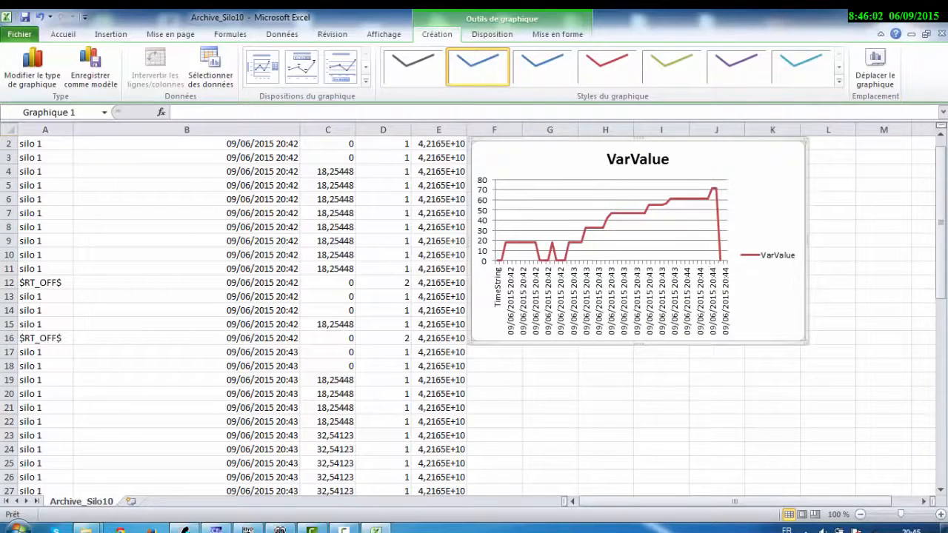
Open the Archive_Silo20 CSV file from the archives folder and widen its TimeString column to fit the dates.
{"action": "mouse_move", "coordinate": [87, 527]}
{"action": "left_click", "coordinate": [229, 461]}
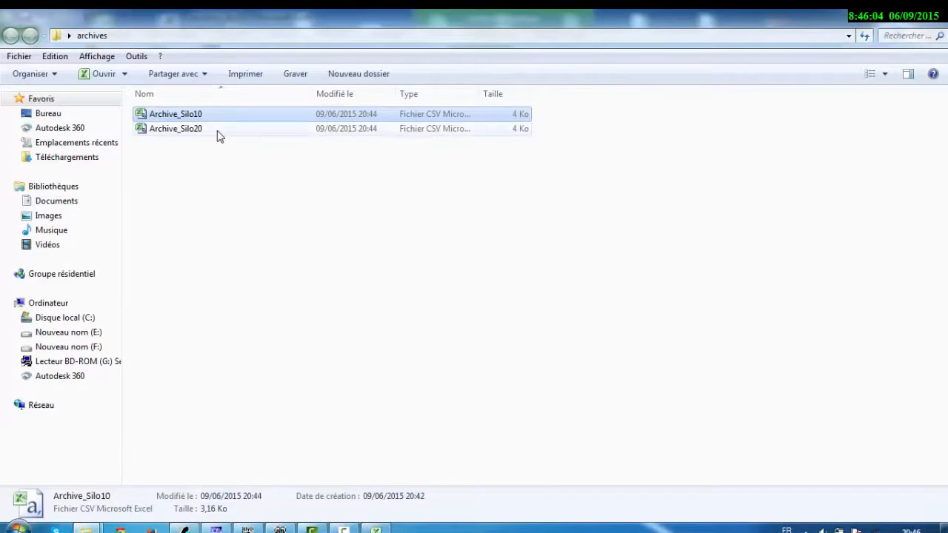
{"action": "double_click", "coordinate": [220, 136]}
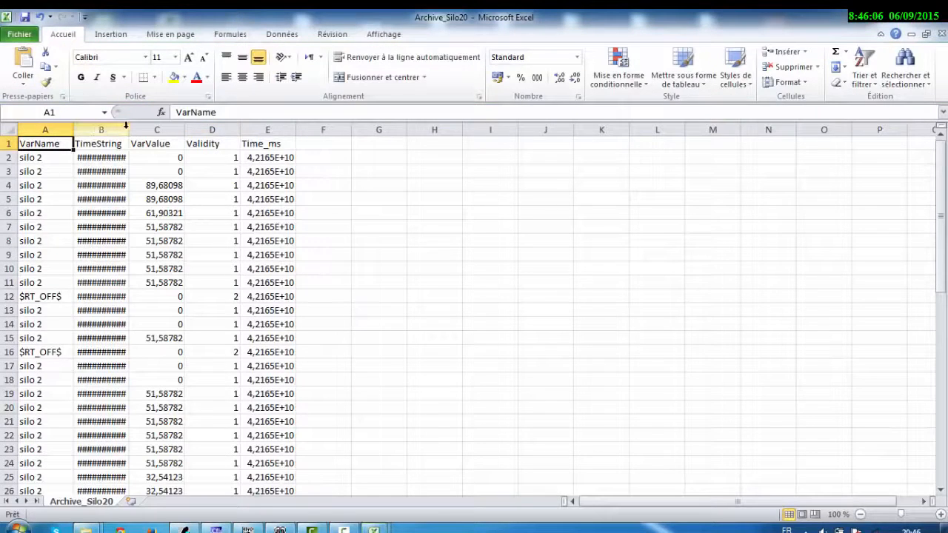
{"action": "left_click_drag", "start_coordinate": [125, 126], "coordinate": [489, 131]}
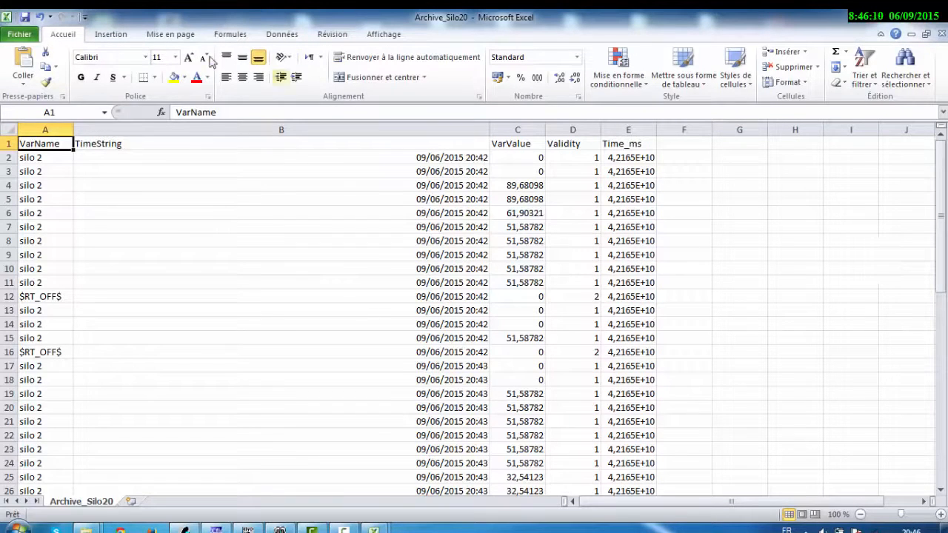
Insert a basic 2D line chart from the Archive_Silo20 data.
{"action": "left_click", "coordinate": [111, 34]}
{"action": "left_click", "coordinate": [323, 65]}
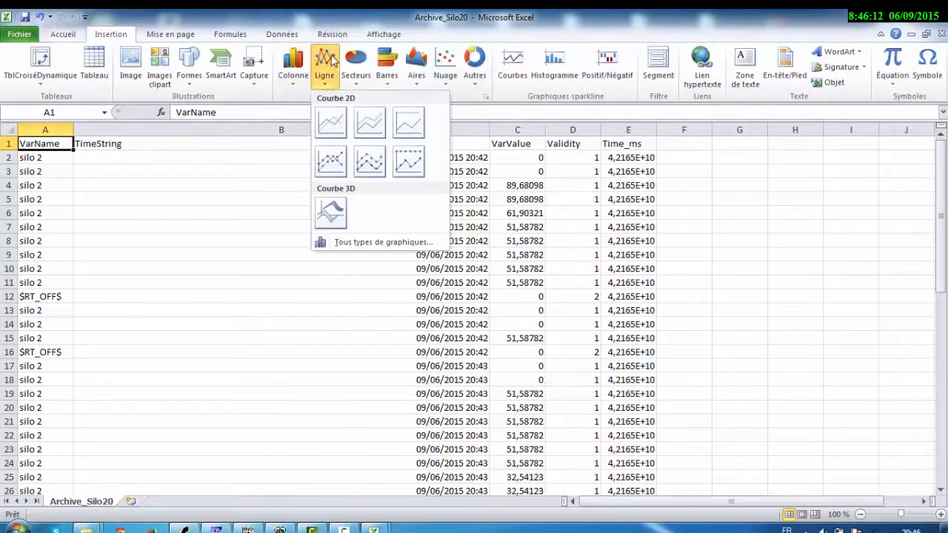
{"action": "left_click", "coordinate": [333, 119]}
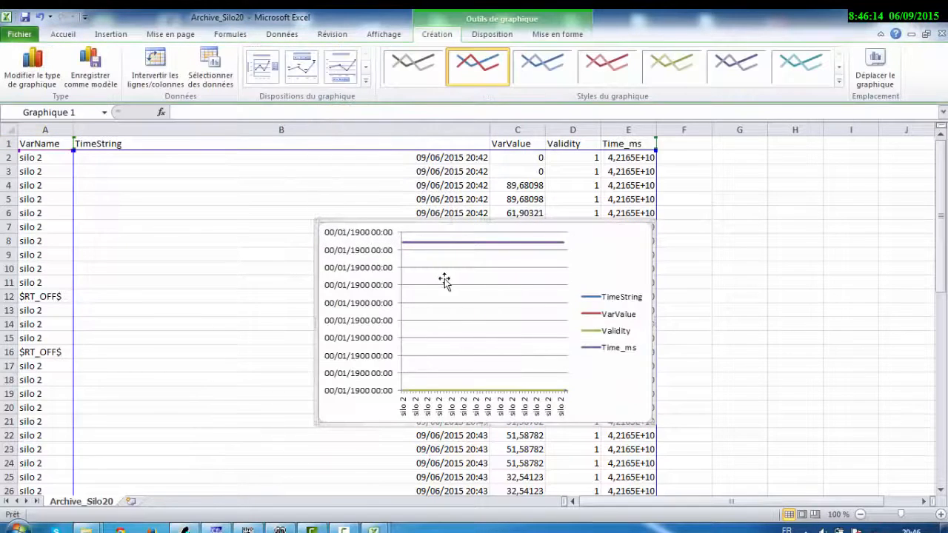
Remove the TimeString, Validity and Time_ms series from the Archive_Silo20 chart's data source, keeping only VarValue.
{"action": "left_click", "coordinate": [211, 70]}
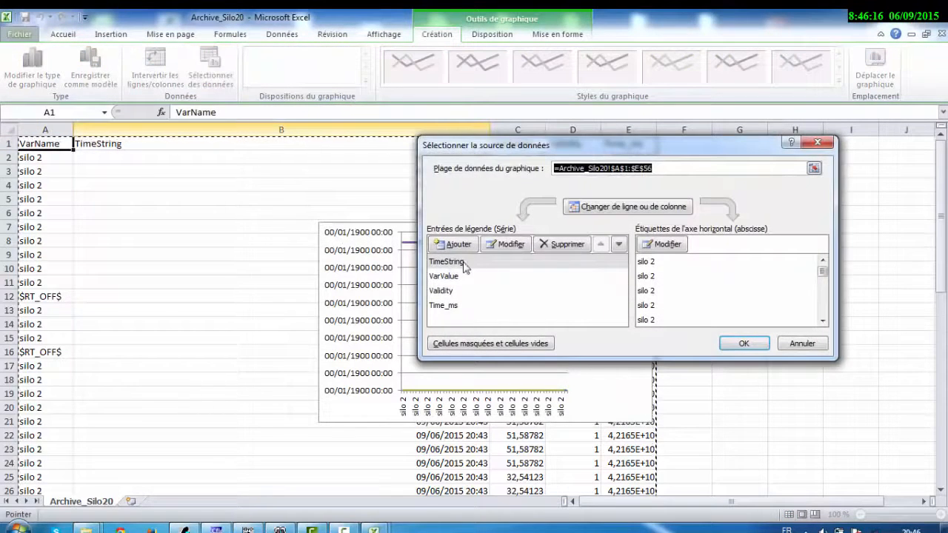
{"action": "left_click", "coordinate": [561, 247]}
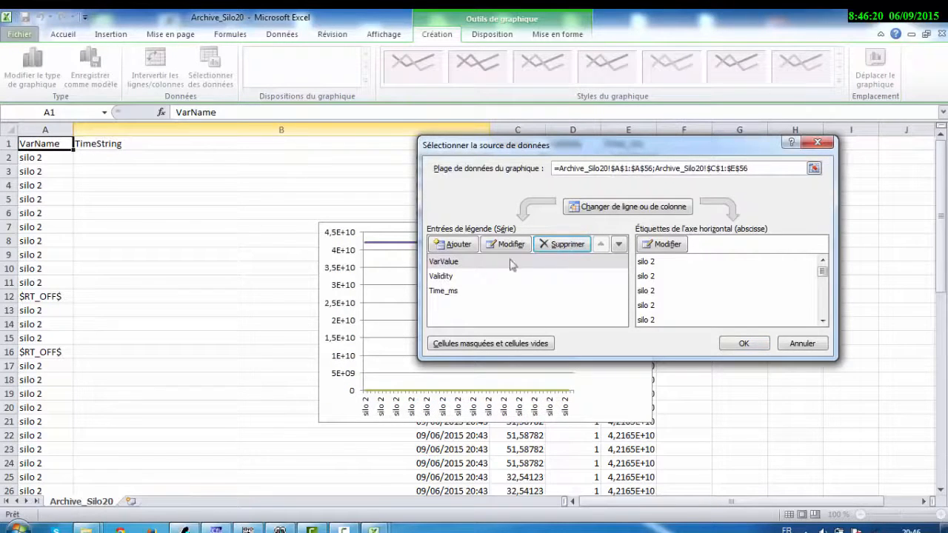
{"action": "left_click", "coordinate": [454, 278]}
{"action": "left_click", "coordinate": [551, 247]}
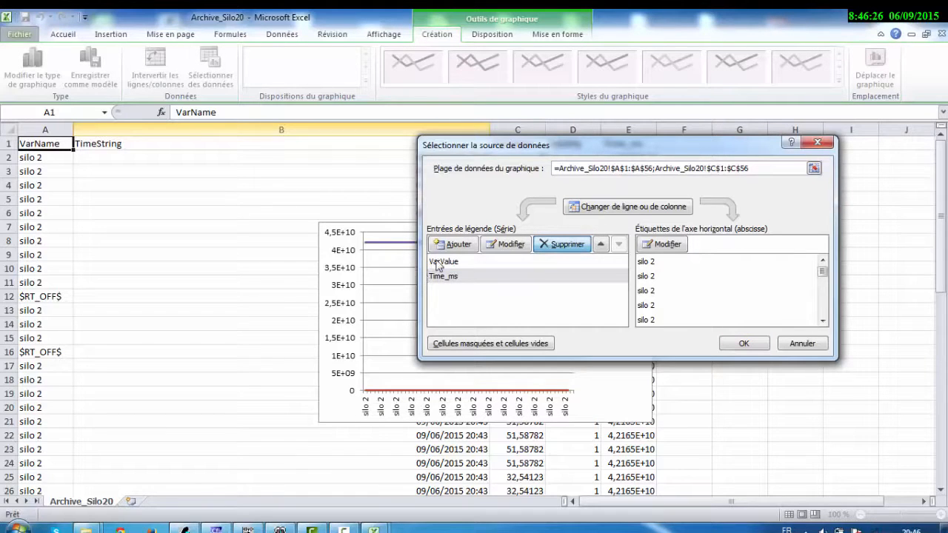
Use column B (TimeString) as the silo 2 chart's horizontal axis labels and move the chart up to start at column D.
{"action": "left_click", "coordinate": [659, 245]}
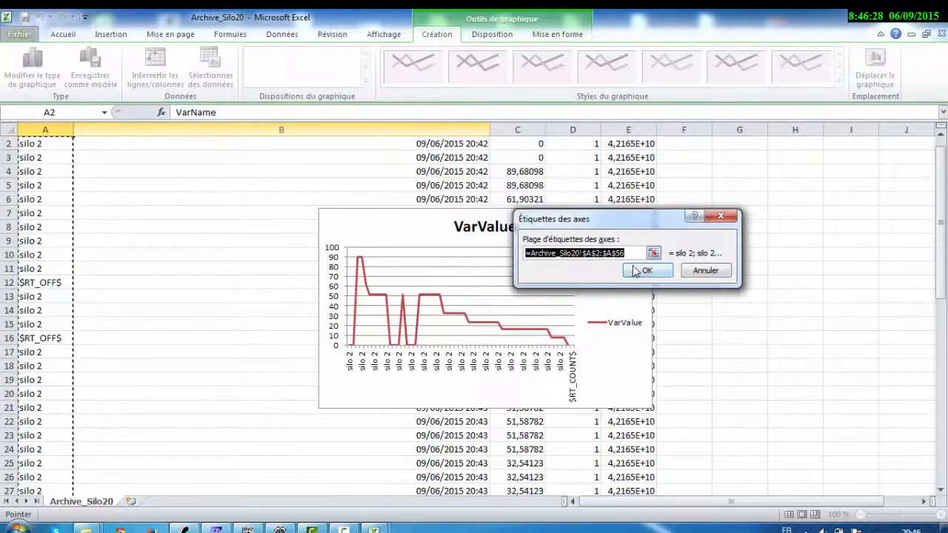
{"action": "left_click", "coordinate": [305, 127]}
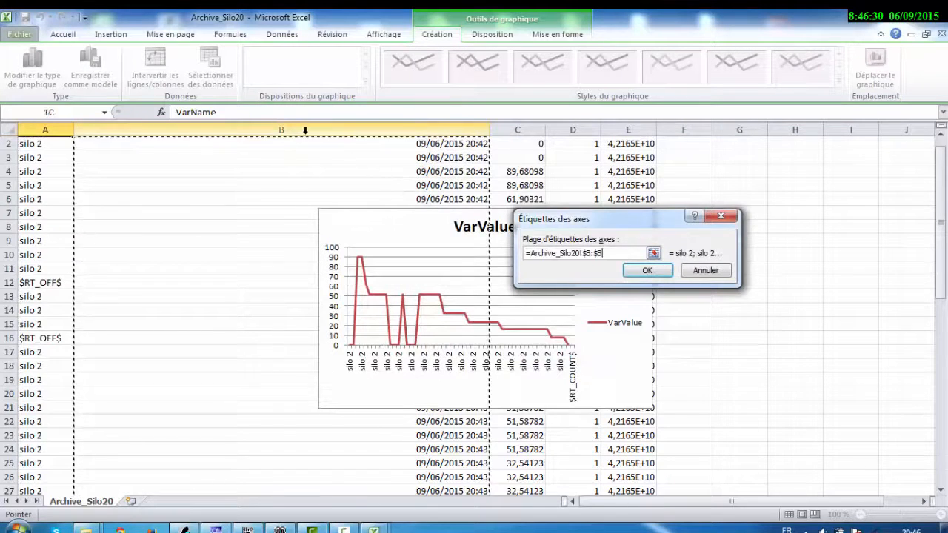
{"action": "left_click", "coordinate": [645, 271]}
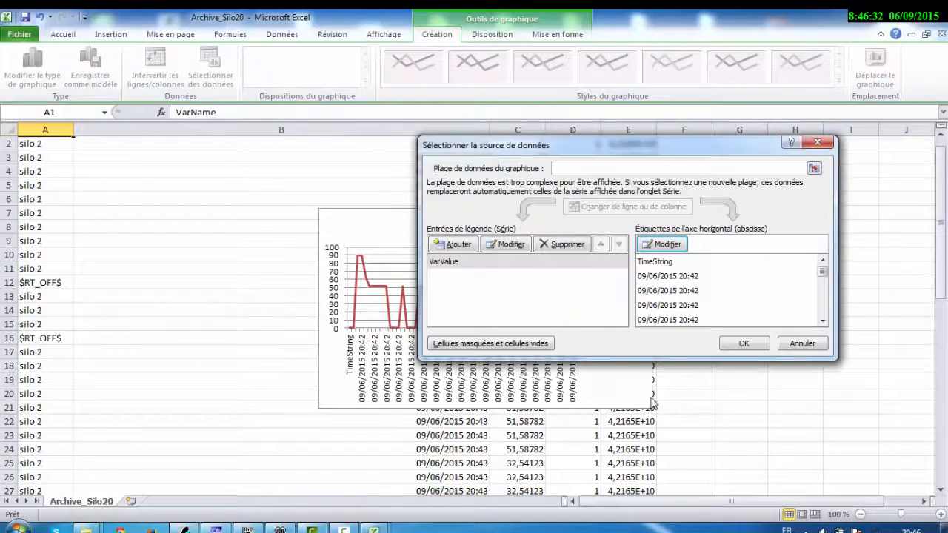
{"action": "left_click", "coordinate": [742, 344]}
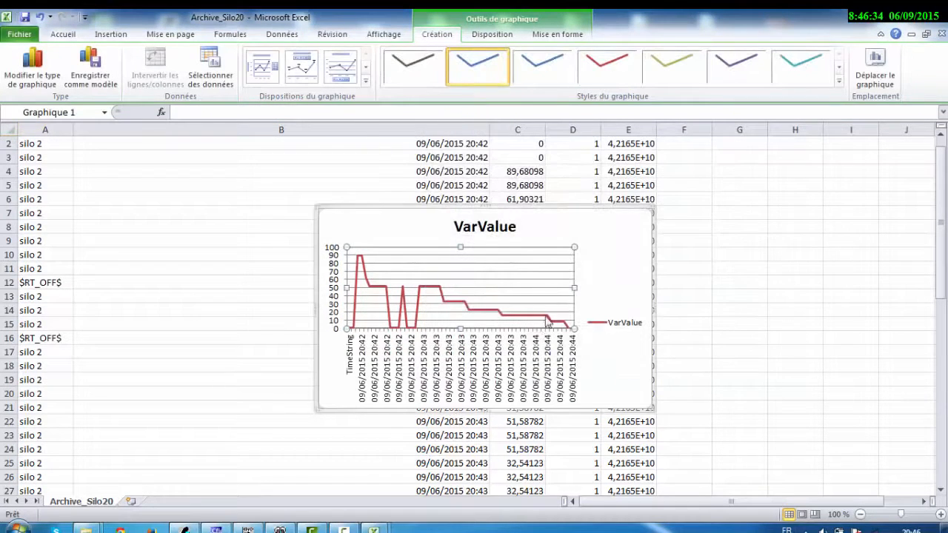
{"action": "left_click_drag", "start_coordinate": [406, 232], "coordinate": [634, 160]}
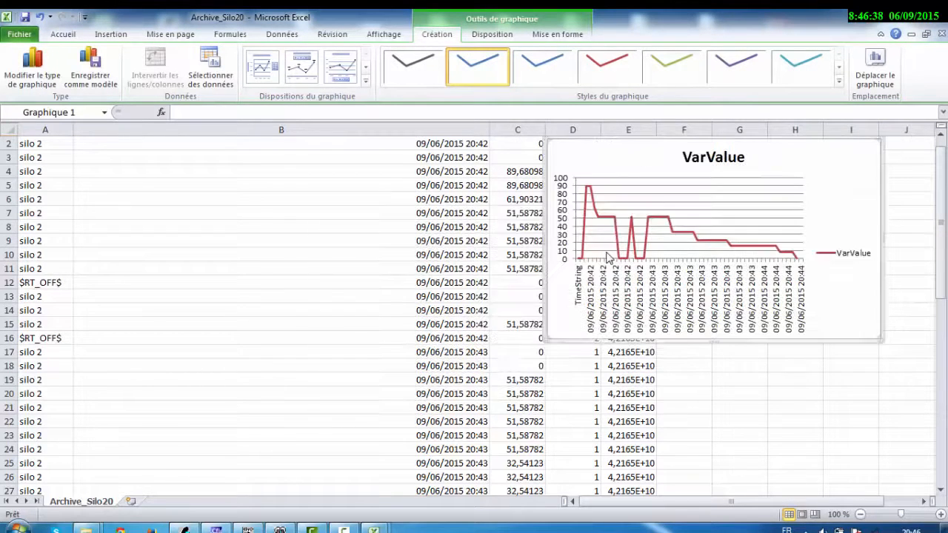